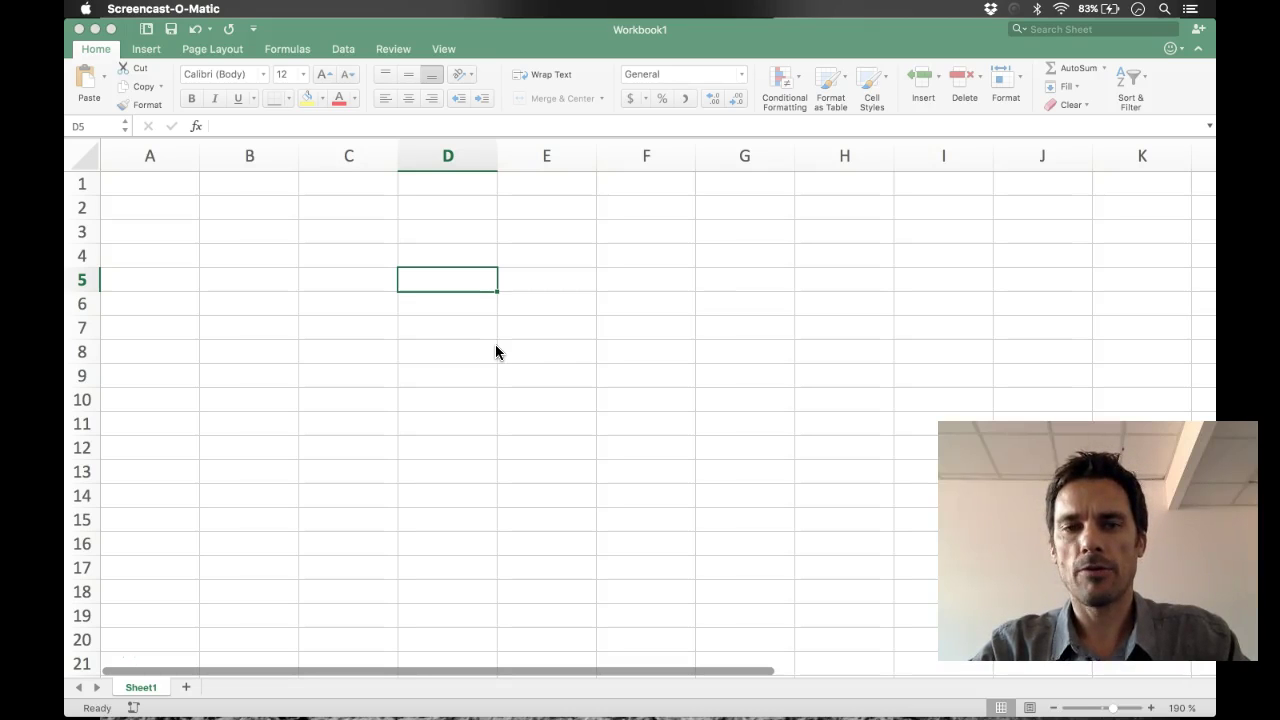
- Enter the header Trials in C4 and move to D4 for the next header
{"action": "left_click", "coordinate": [362, 281]}
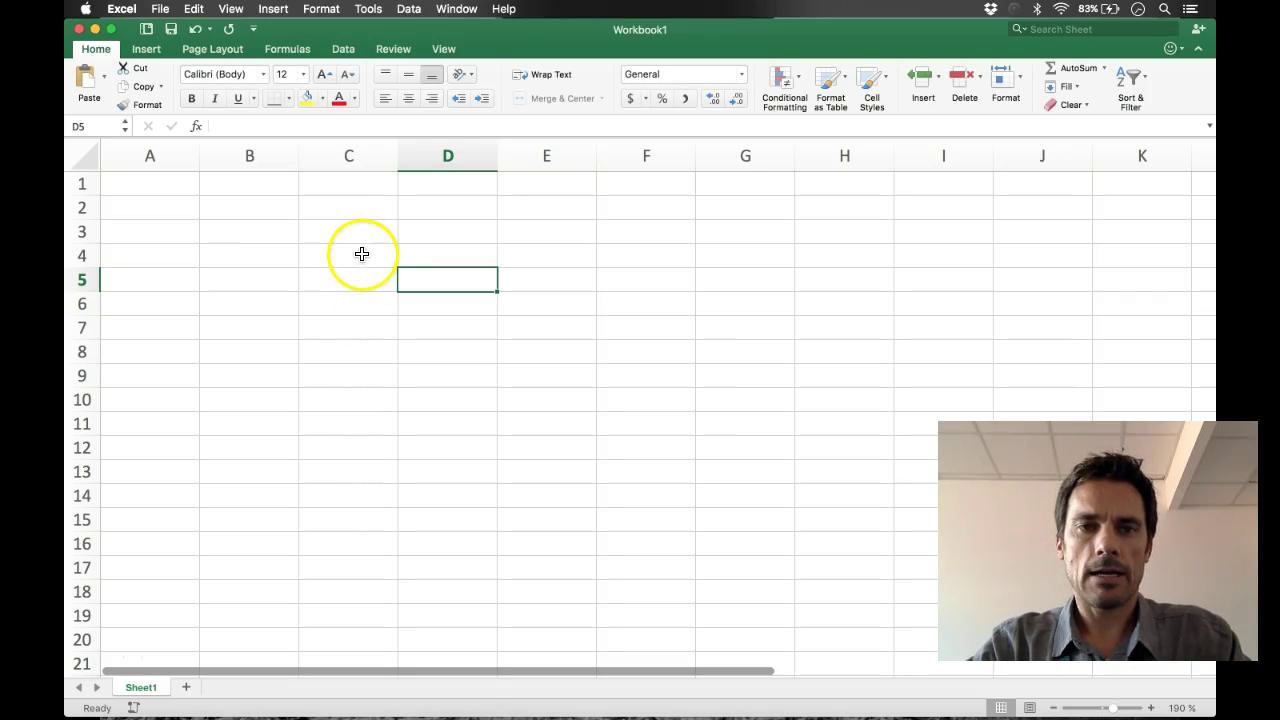
{"action": "left_click", "coordinate": [362, 254]}
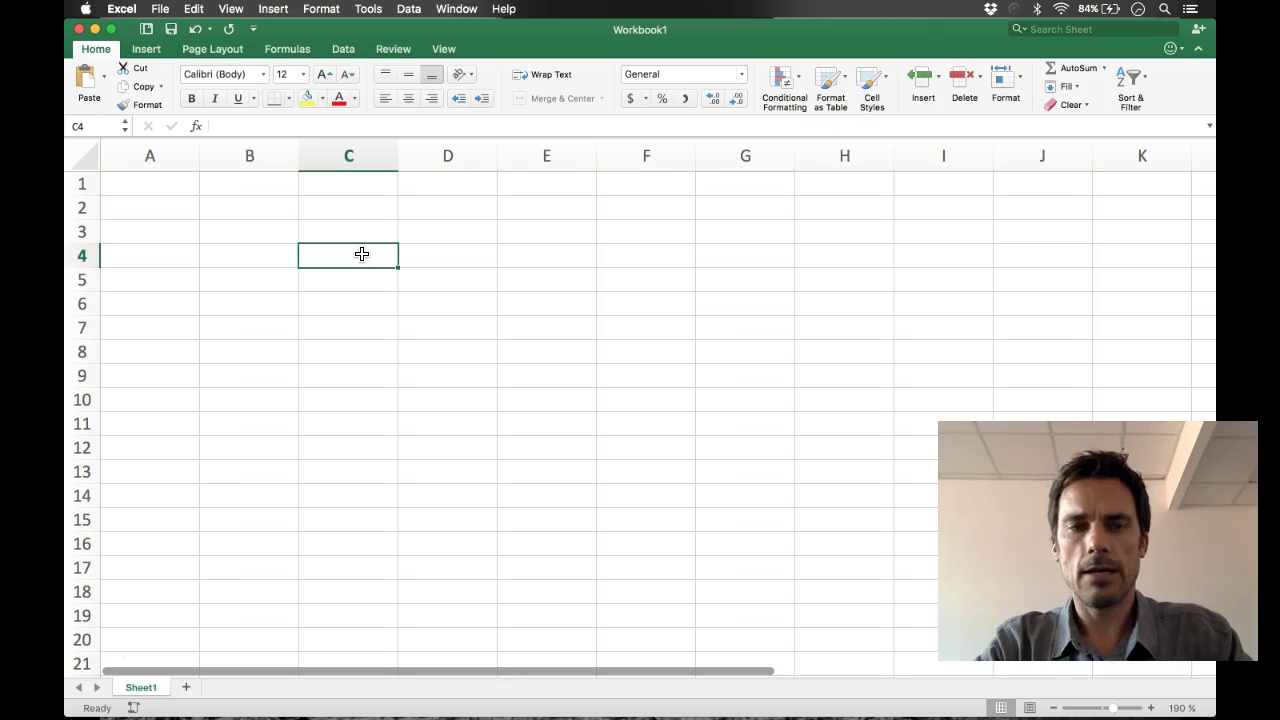
{"action": "type", "text": "Trials"}
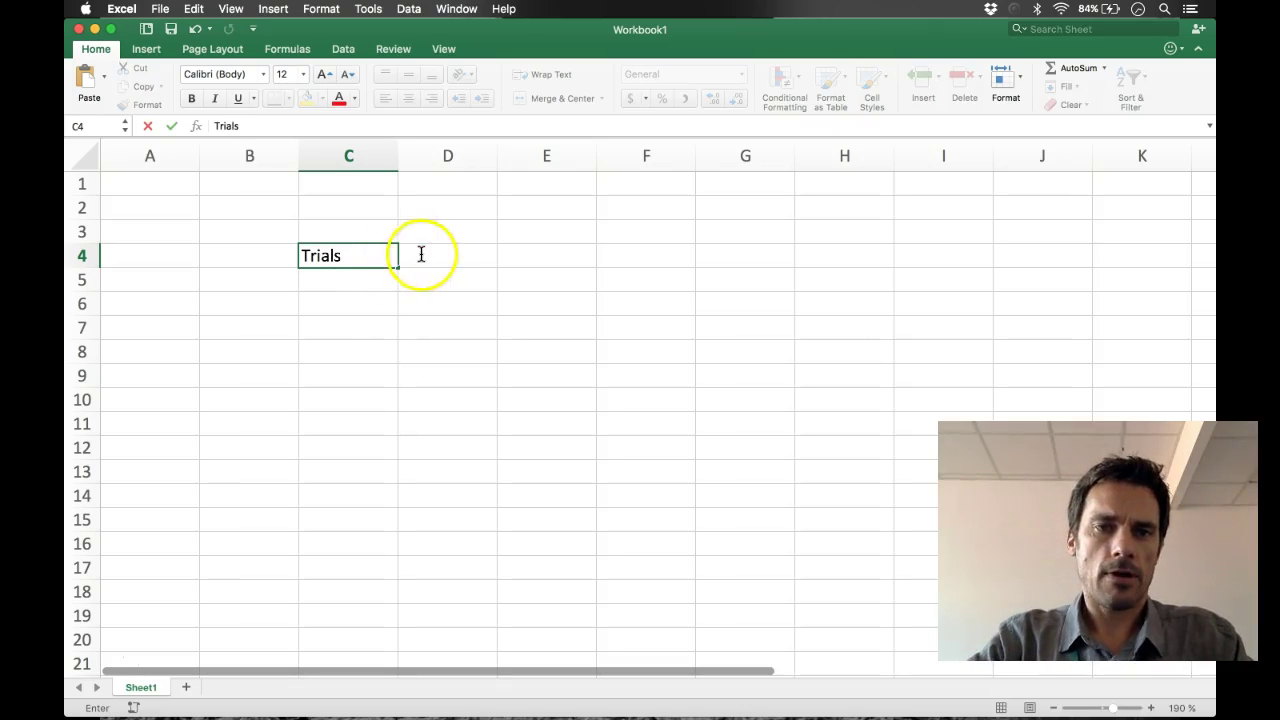
{"action": "left_click", "coordinate": [424, 253]}
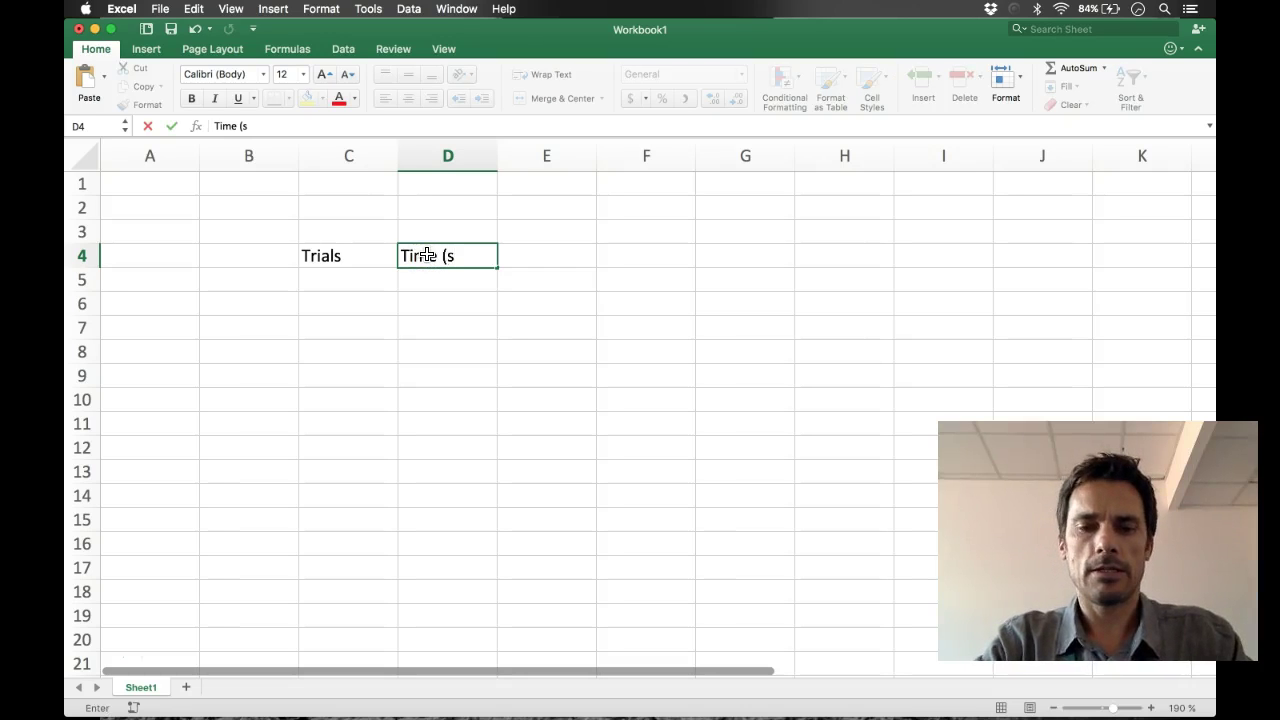
- Finish the Time (sec) header in D4 and enter trials 1 to 5 in C5:C9
{"action": "type", "text": "Time (sec)"}
{"action": "left_click", "coordinate": [366, 289]}
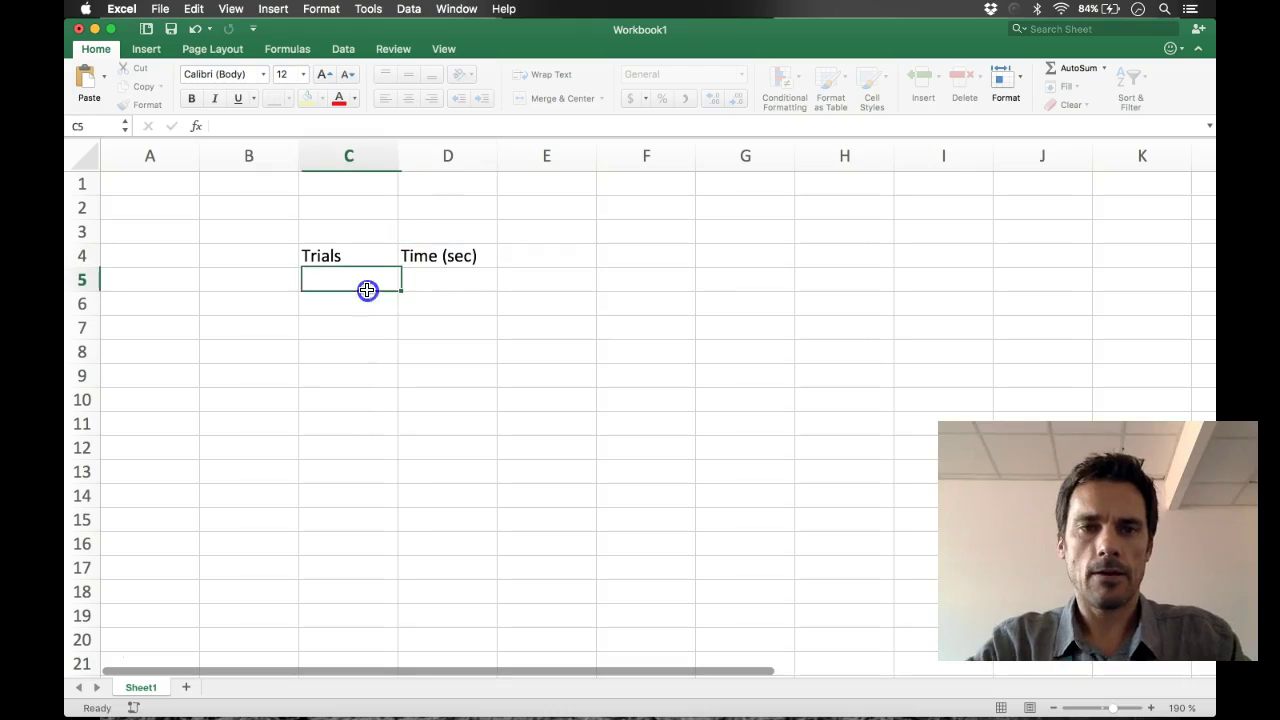
{"action": "type", "text": "1"}
{"action": "key", "text": "Return"}
{"action": "type", "text": "2"}
{"action": "key", "text": "Return"}
{"action": "type", "text": "3"}
{"action": "key", "text": "Return"}
{"action": "type", "text": "4"}
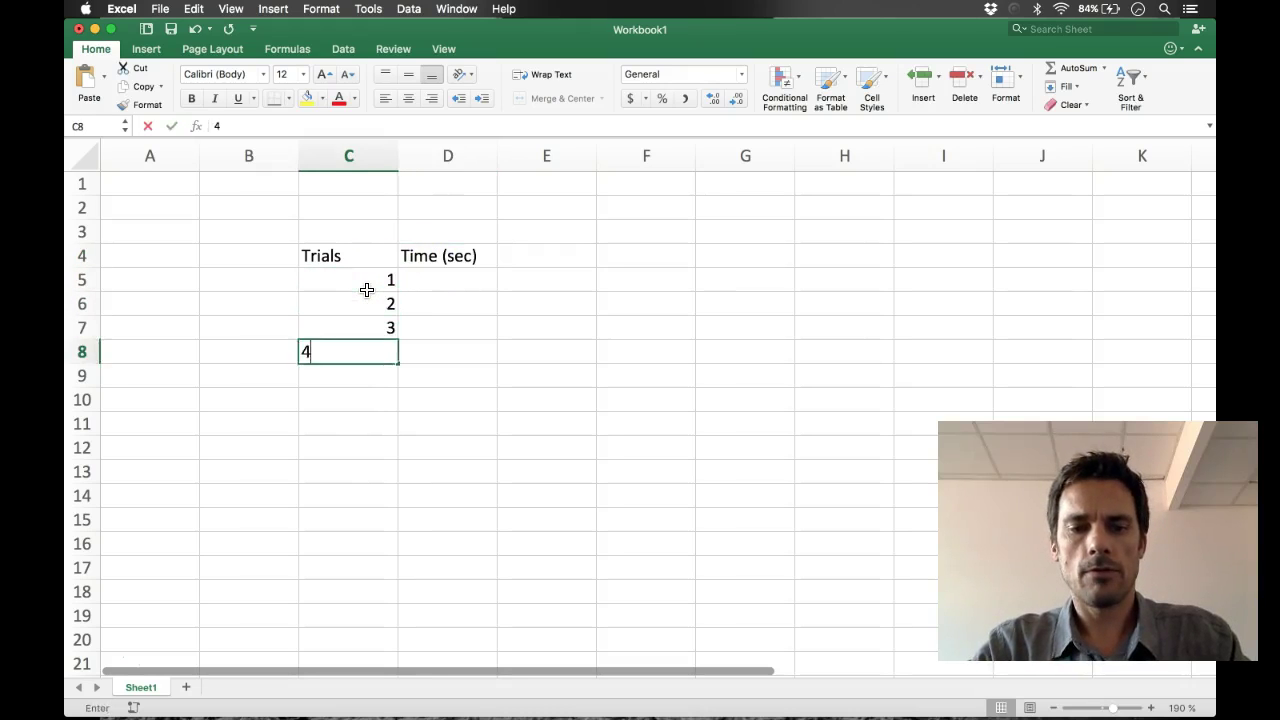
{"action": "key", "text": "Return"}
{"action": "type", "text": "5"}
- Enter the times 3.2, 3, 0.9, 2.6 and 2.5 down D5:D9
{"action": "left_click", "coordinate": [486, 286]}
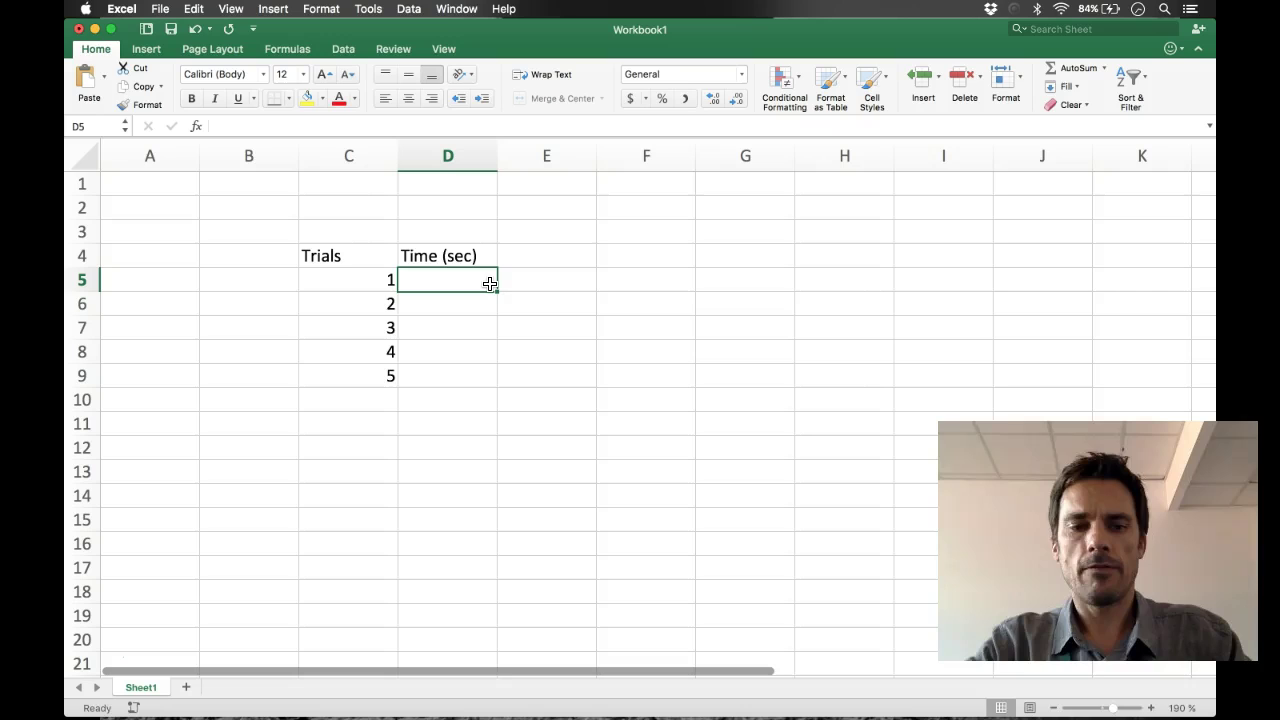
{"action": "type", "text": "3.2"}
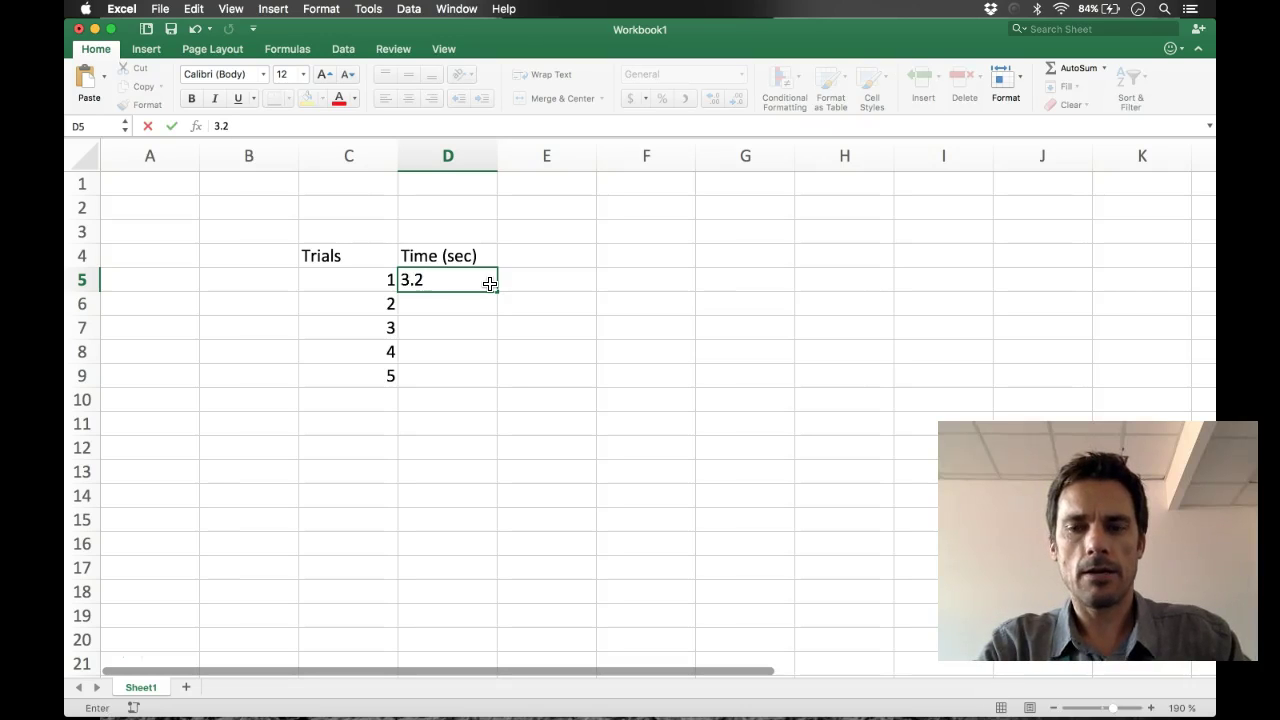
{"action": "key", "text": "Return"}
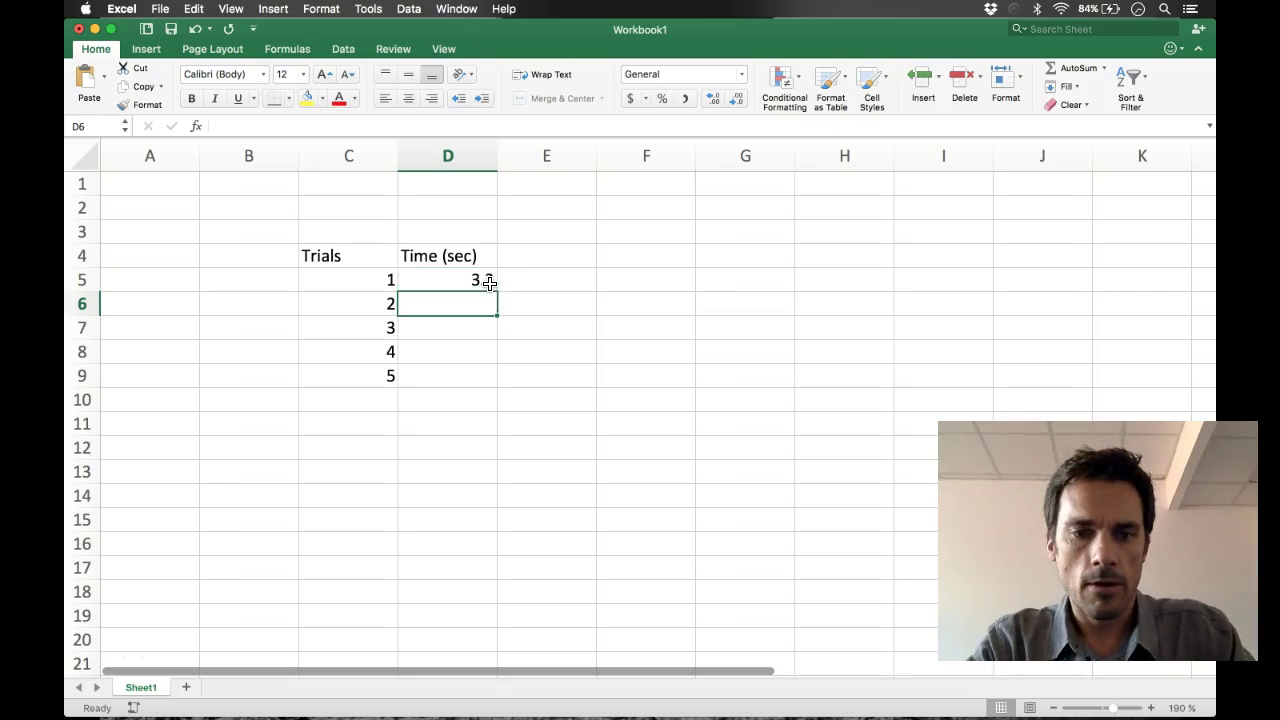
{"action": "type", "text": "3."}
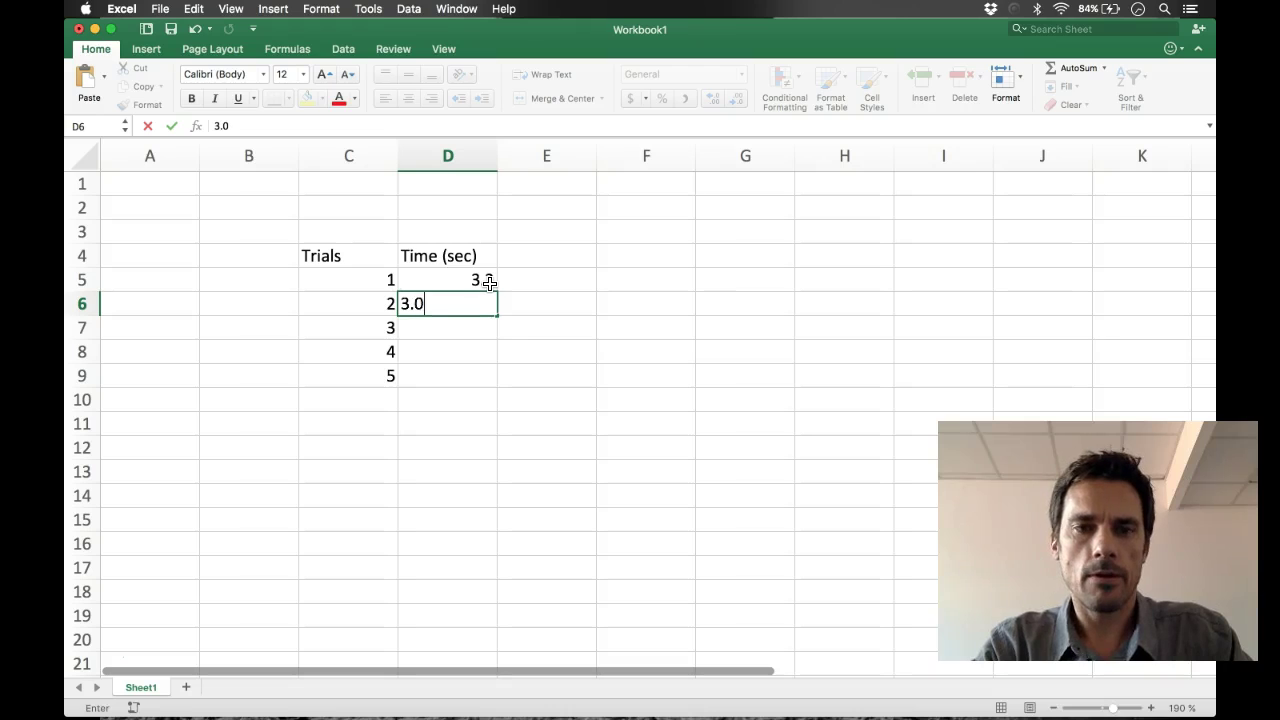
{"action": "key", "text": "Return"}
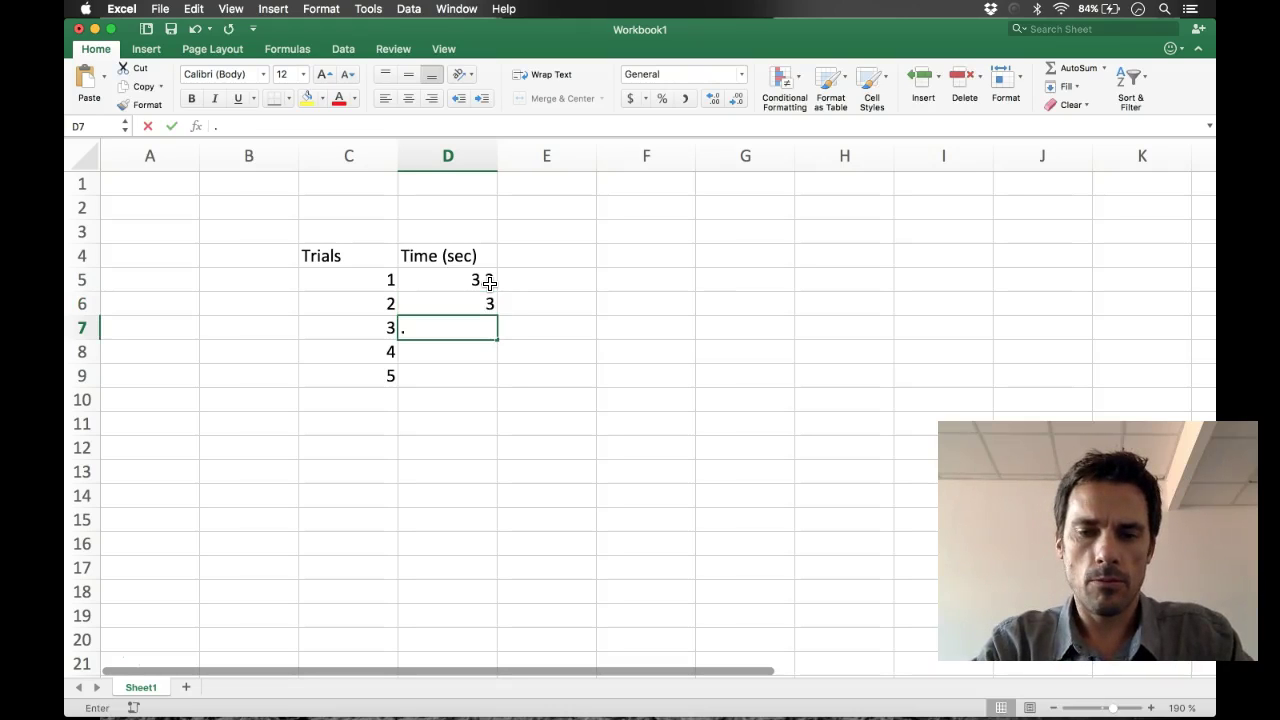
{"action": "key", "text": "Return"}
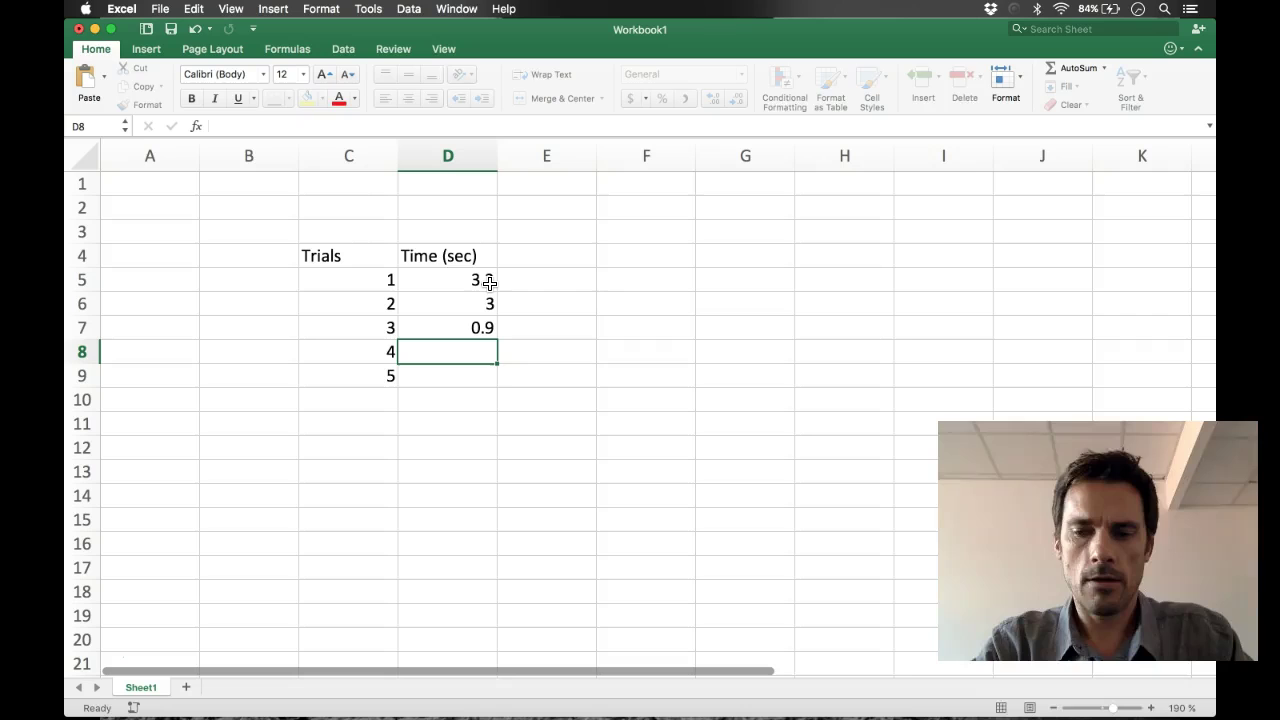
{"action": "type", "text": "2."}
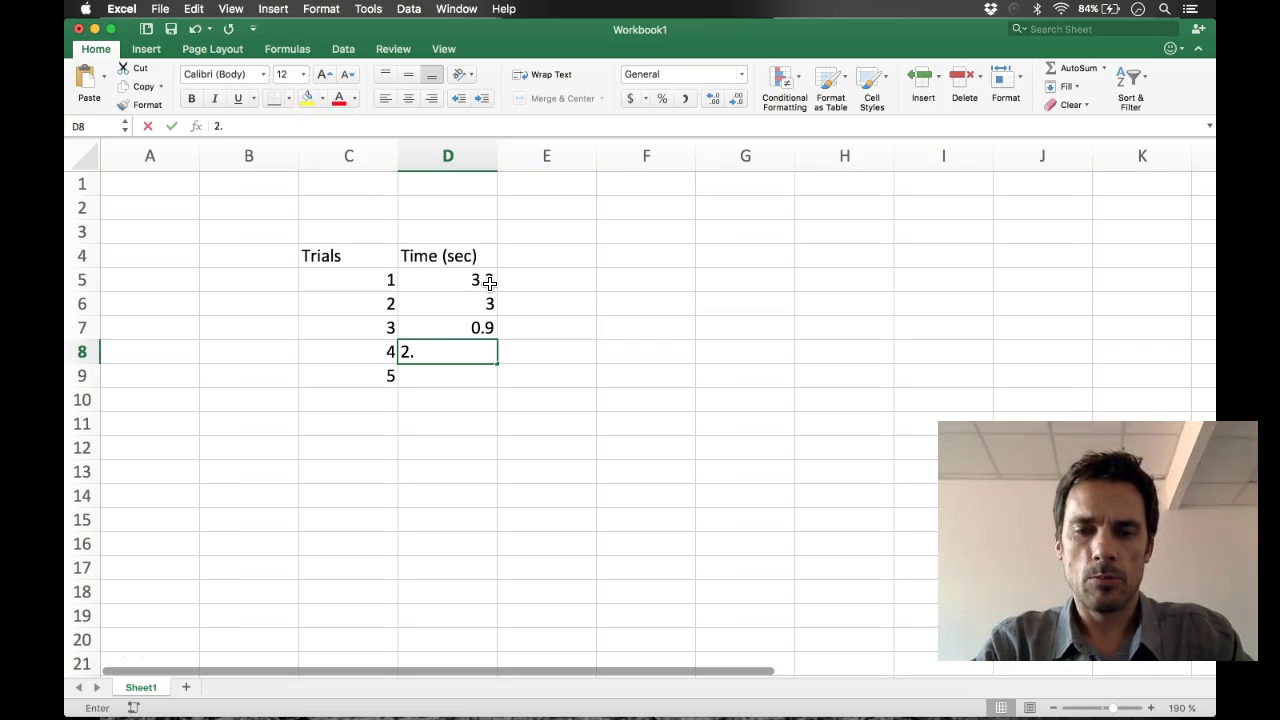
{"action": "type", "text": "6"}
{"action": "key", "text": "Return"}
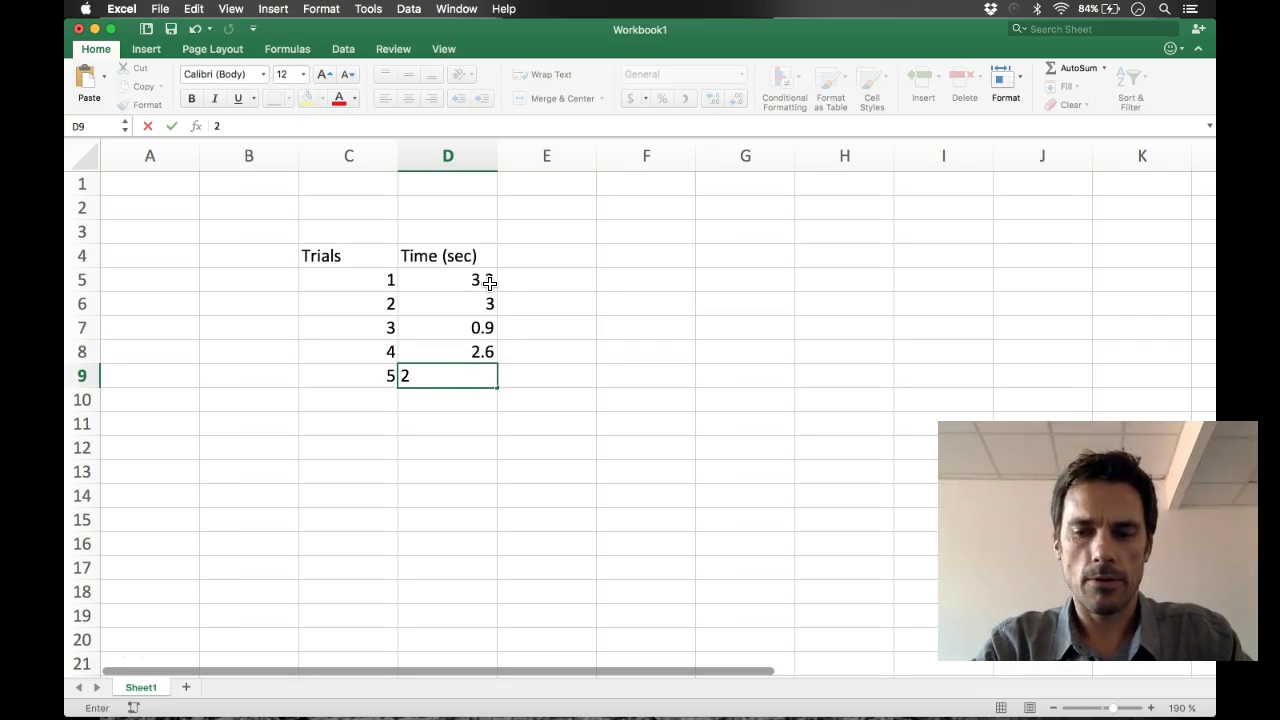
{"action": "left_click", "coordinate": [583, 354]}
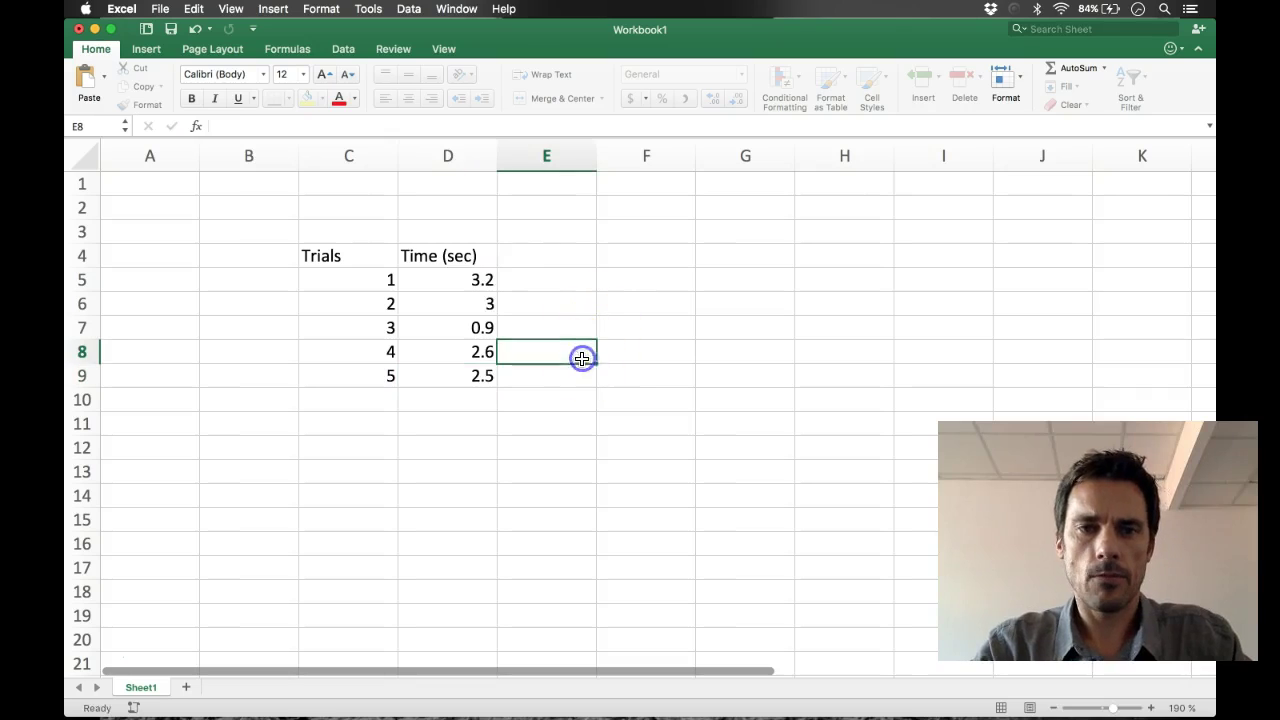
- Correct the mistyped 0.9 in D7 to 2.9
{"action": "left_click", "coordinate": [470, 328]}
{"action": "double_click", "coordinate": [480, 328]}
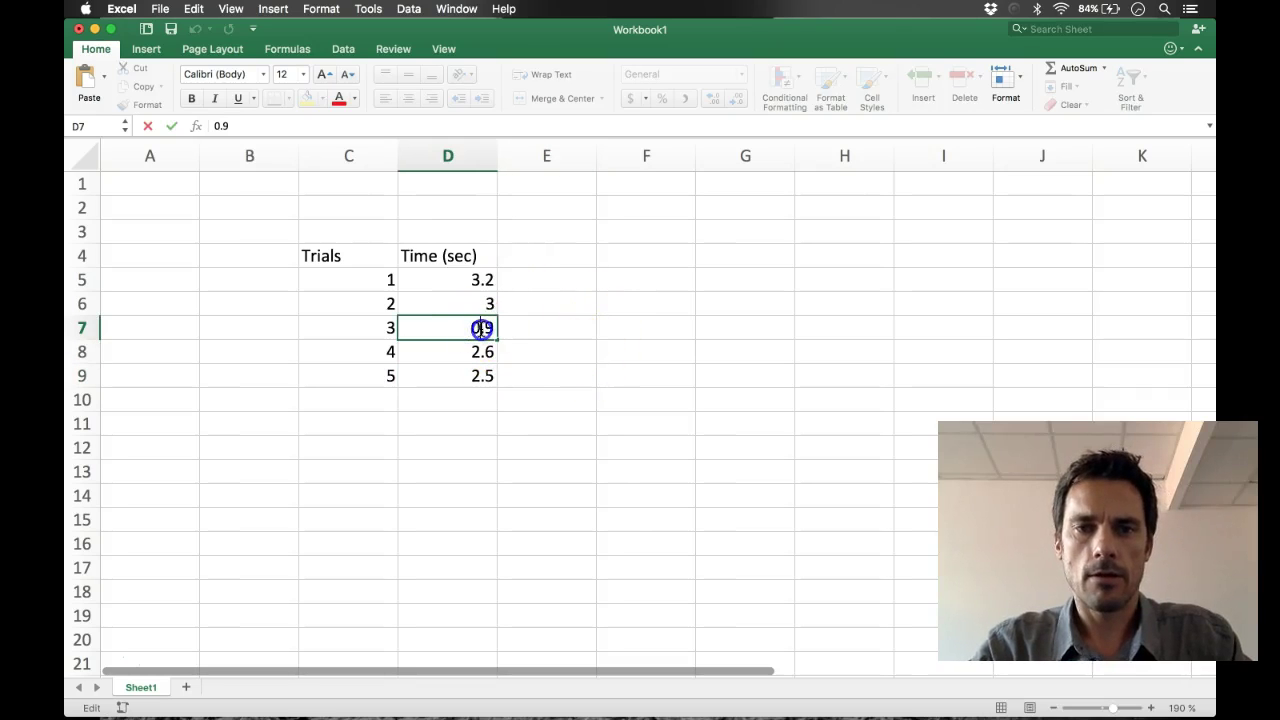
{"action": "left_click", "coordinate": [651, 448]}
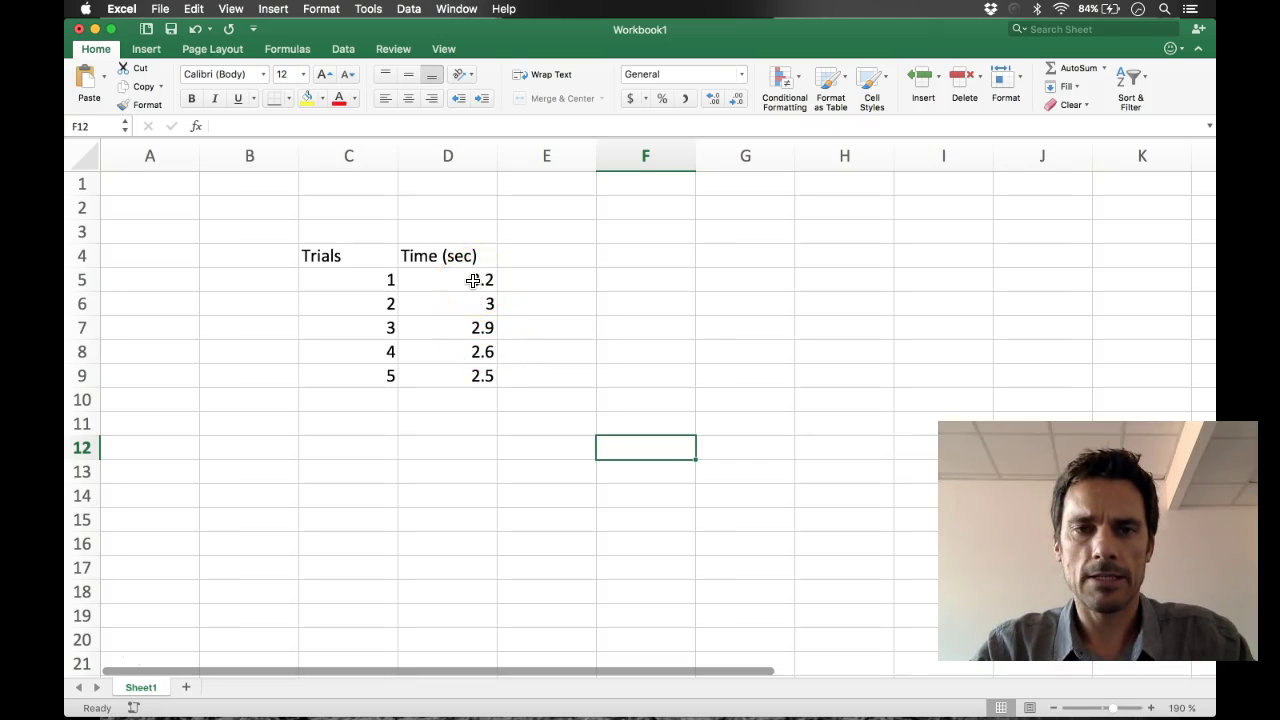
- Format the times in D5:D9 to show one decimal place
{"action": "left_click_drag", "start_coordinate": [473, 280], "coordinate": [466, 371]}
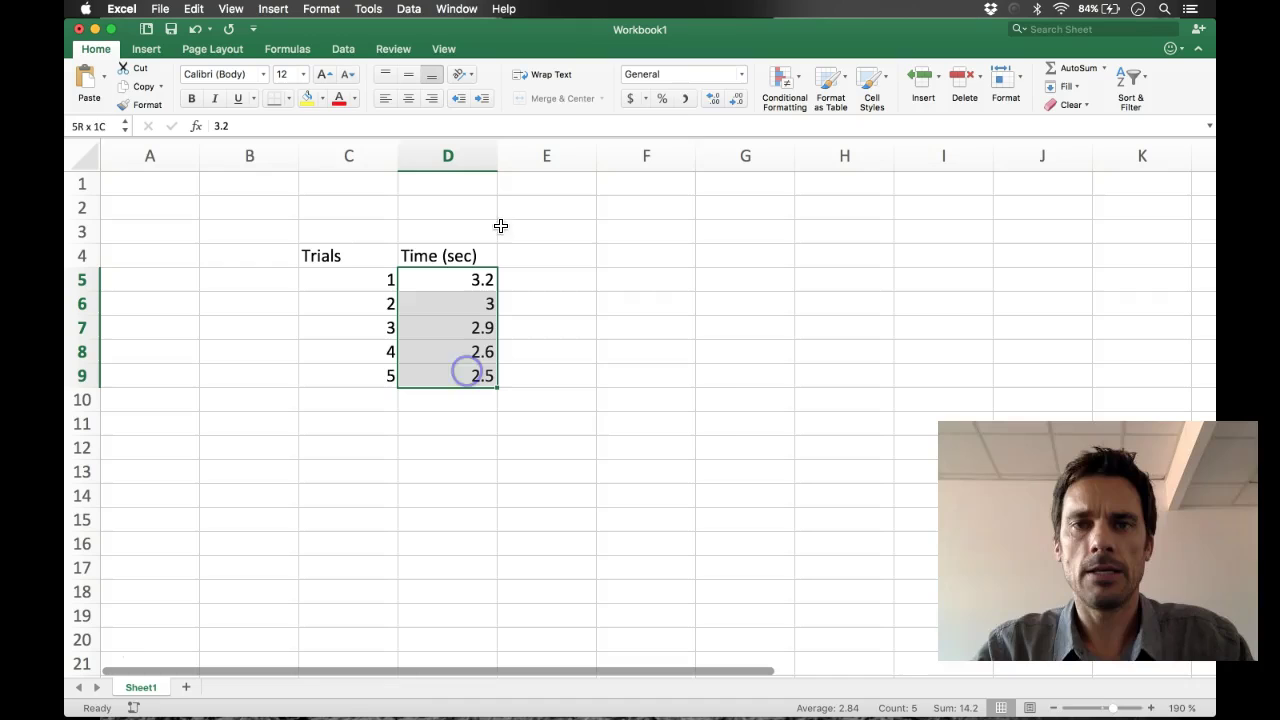
{"action": "left_click", "coordinate": [716, 100]}
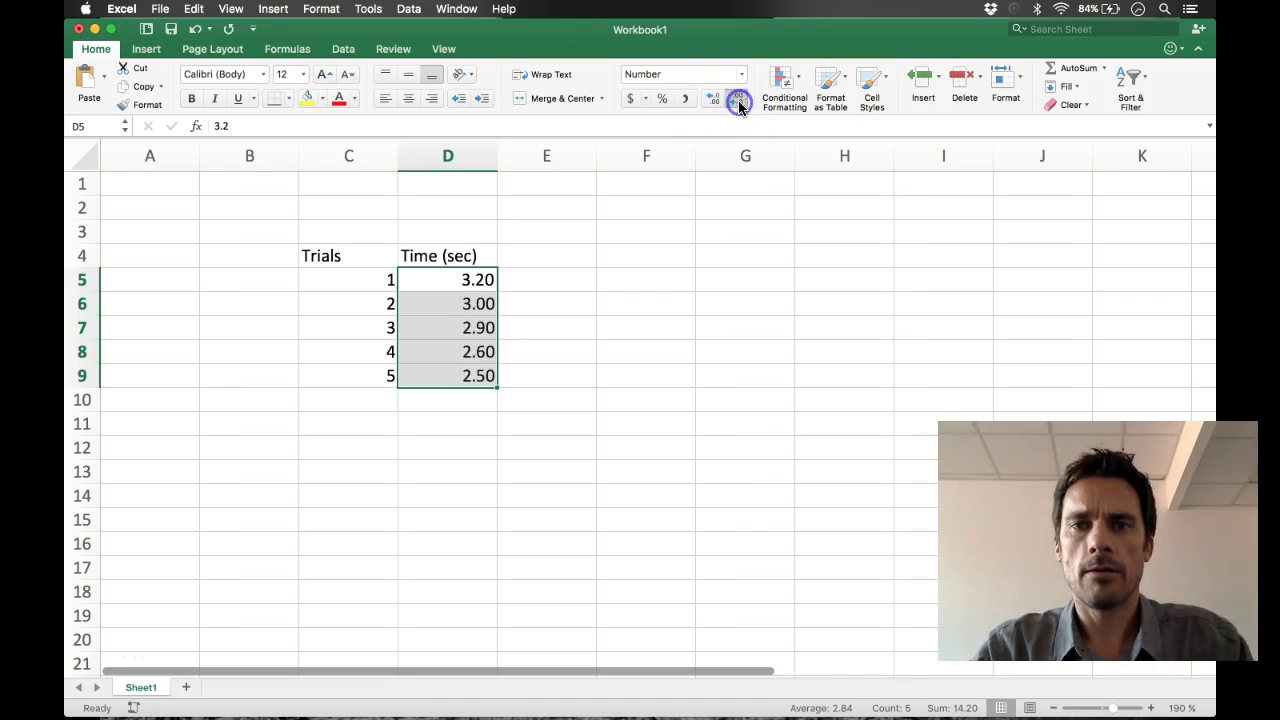
{"action": "left_click", "coordinate": [738, 104]}
{"action": "left_click", "coordinate": [711, 104]}
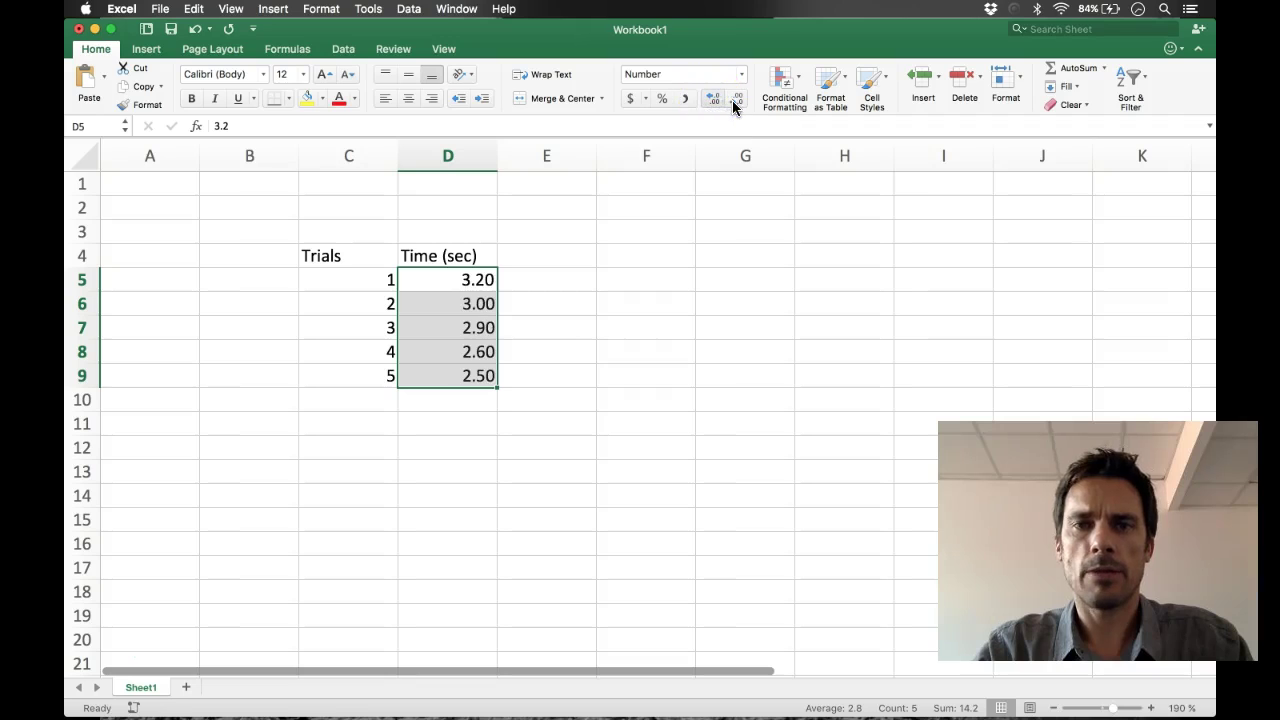
{"action": "left_click", "coordinate": [738, 104]}
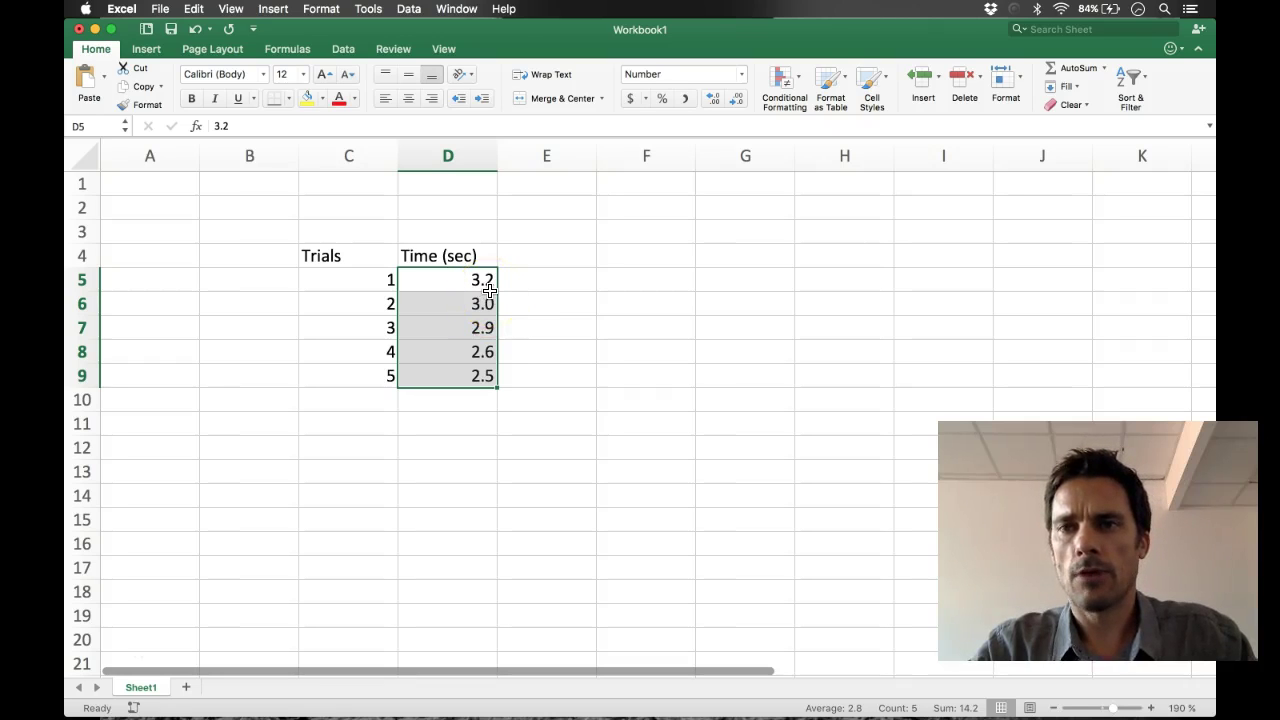
{"action": "left_click_drag", "start_coordinate": [488, 288], "coordinate": [485, 377]}
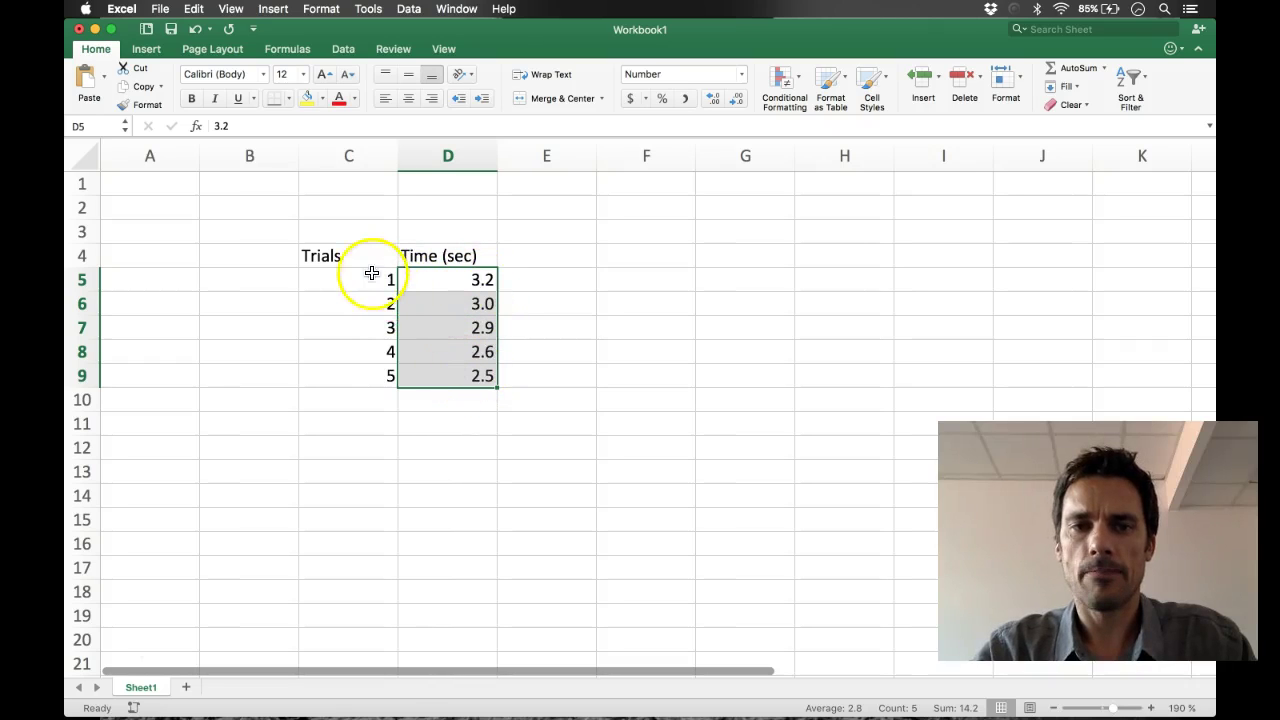
- Add two decimals to the Trials values in C5:C9, then remove them to restore whole numbers
{"action": "left_click_drag", "start_coordinate": [355, 280], "coordinate": [376, 387]}
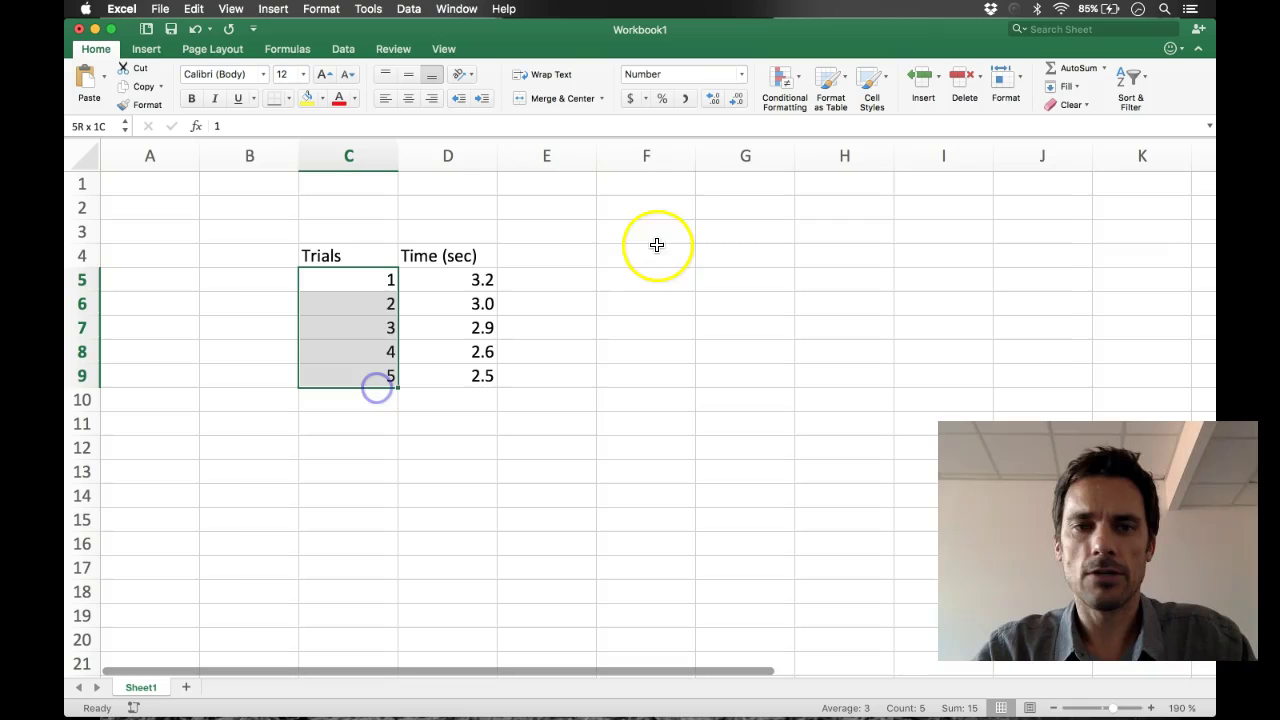
{"action": "left_click", "coordinate": [720, 102]}
{"action": "left_click", "coordinate": [720, 102]}
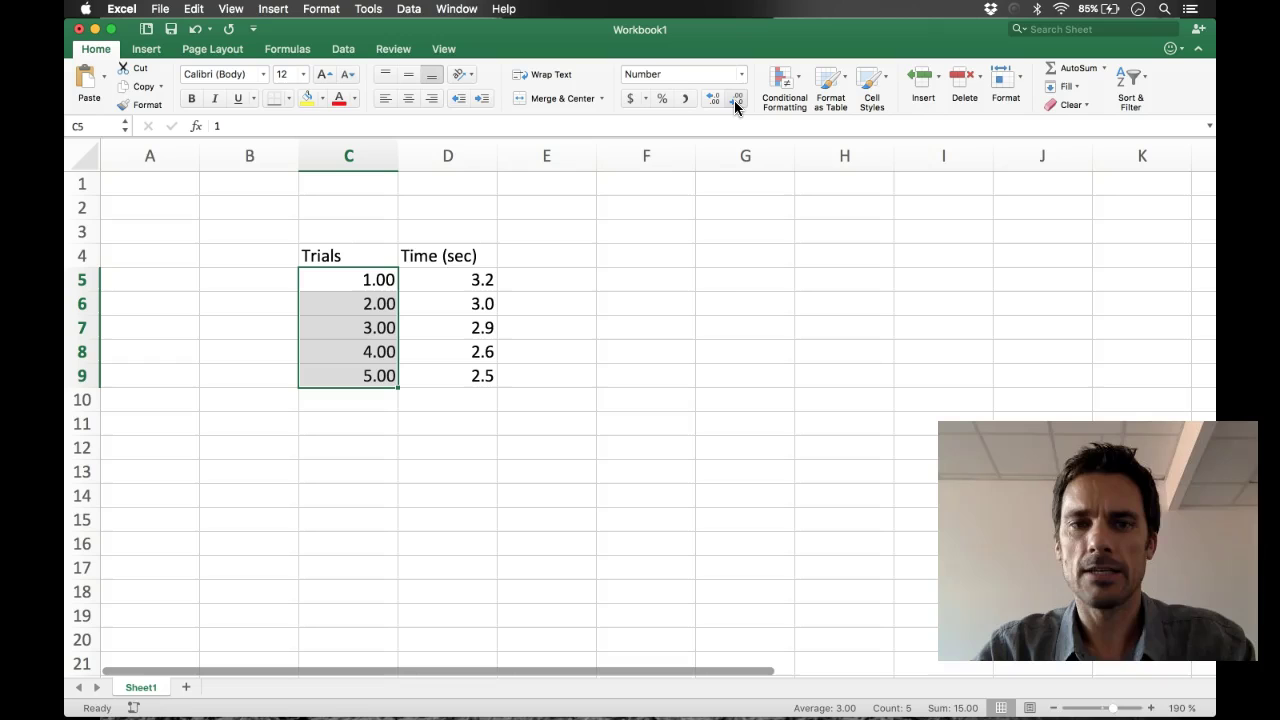
{"action": "left_click", "coordinate": [735, 102]}
{"action": "left_click", "coordinate": [735, 102]}
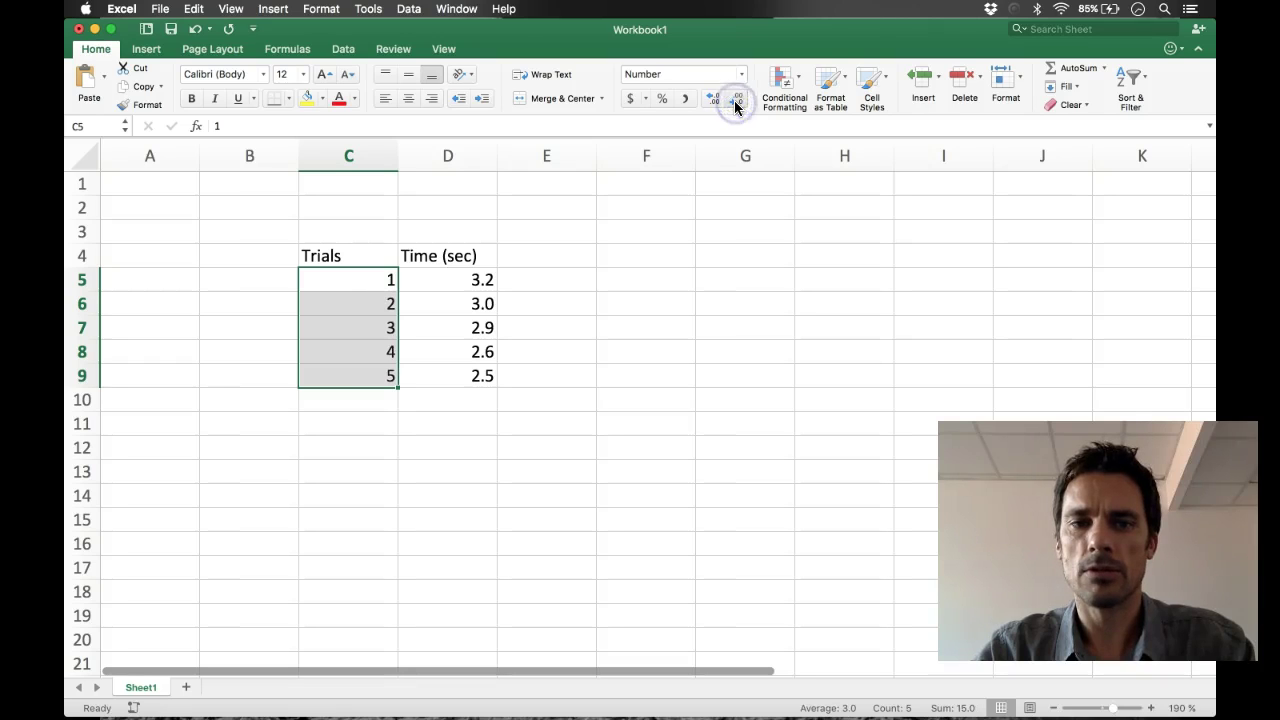
{"action": "left_click", "coordinate": [574, 328]}
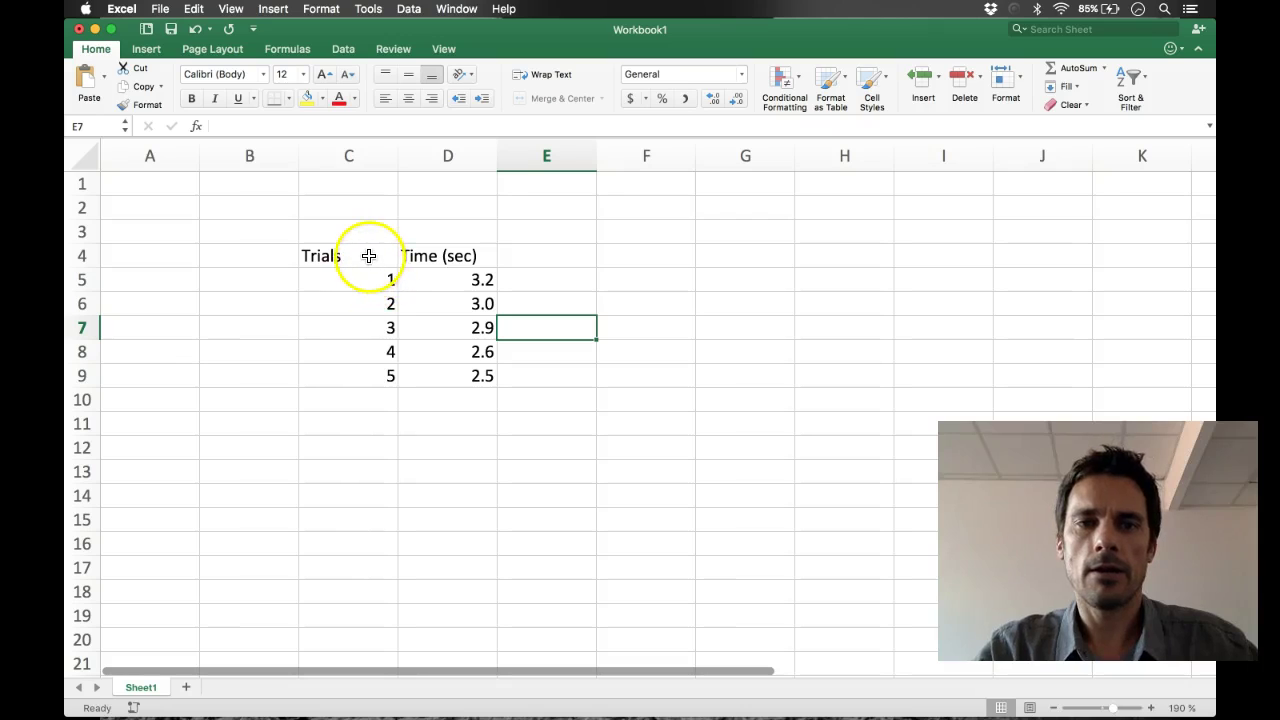
- Insert a plain scatter chart from C4:D9, move it beside the table, and zoom to 157%
{"action": "left_click_drag", "start_coordinate": [369, 256], "coordinate": [454, 376]}
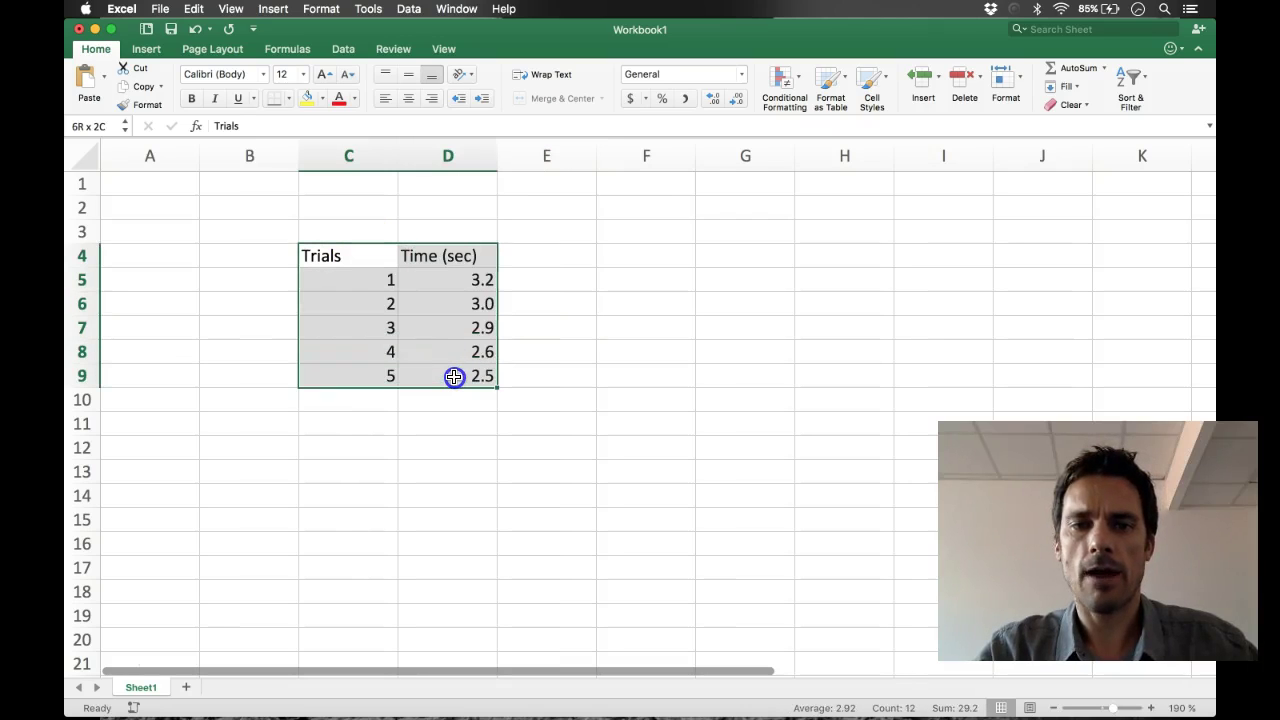
{"action": "left_click", "coordinate": [623, 320]}
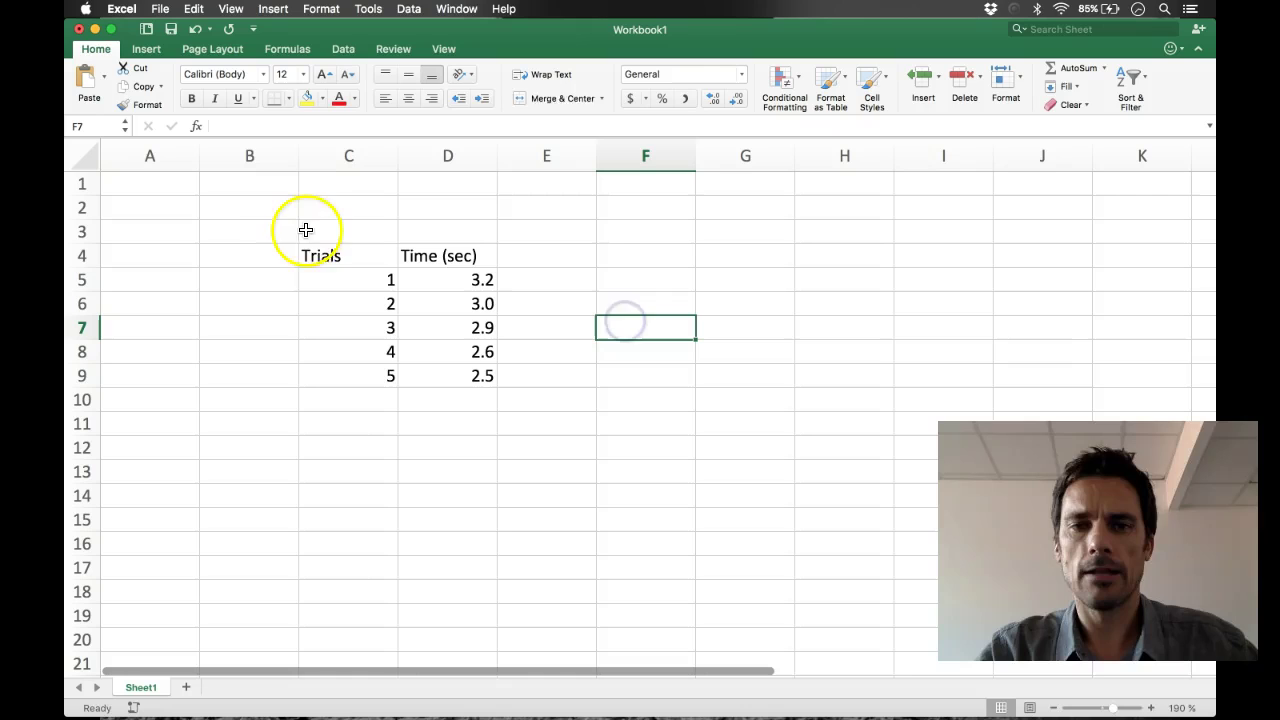
{"action": "left_click_drag", "start_coordinate": [346, 255], "coordinate": [446, 374]}
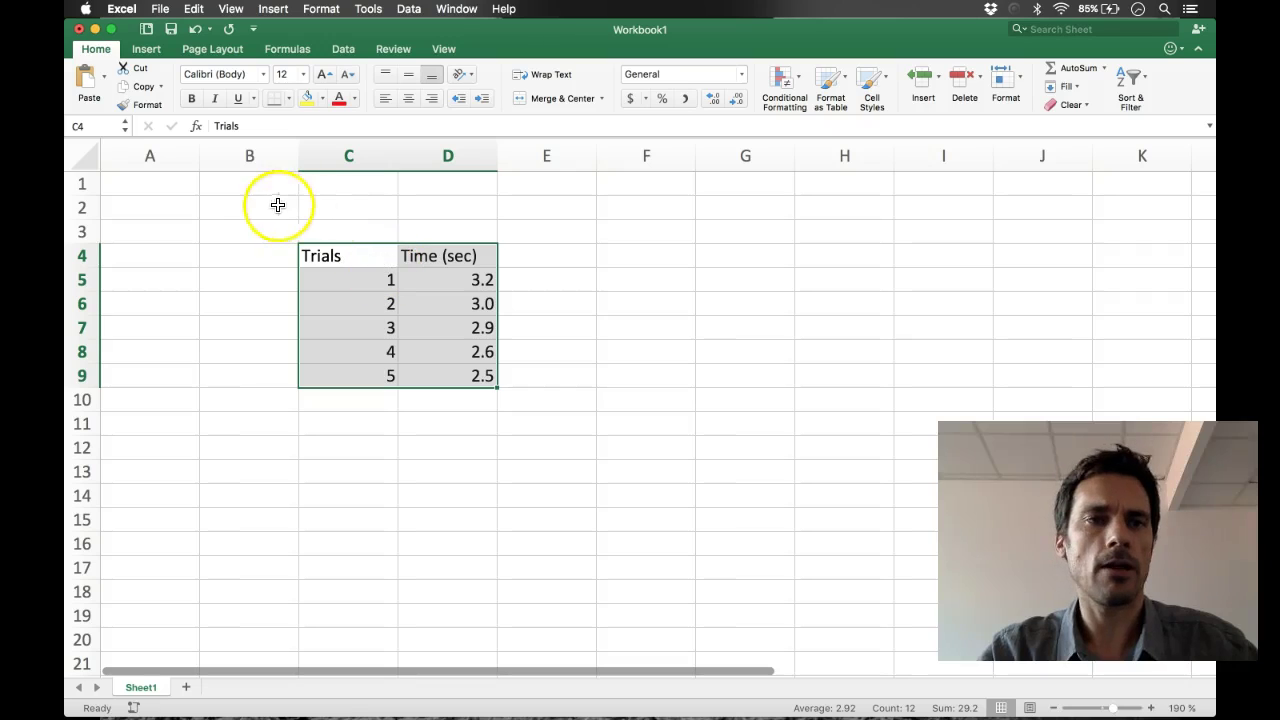
{"action": "left_click", "coordinate": [146, 52]}
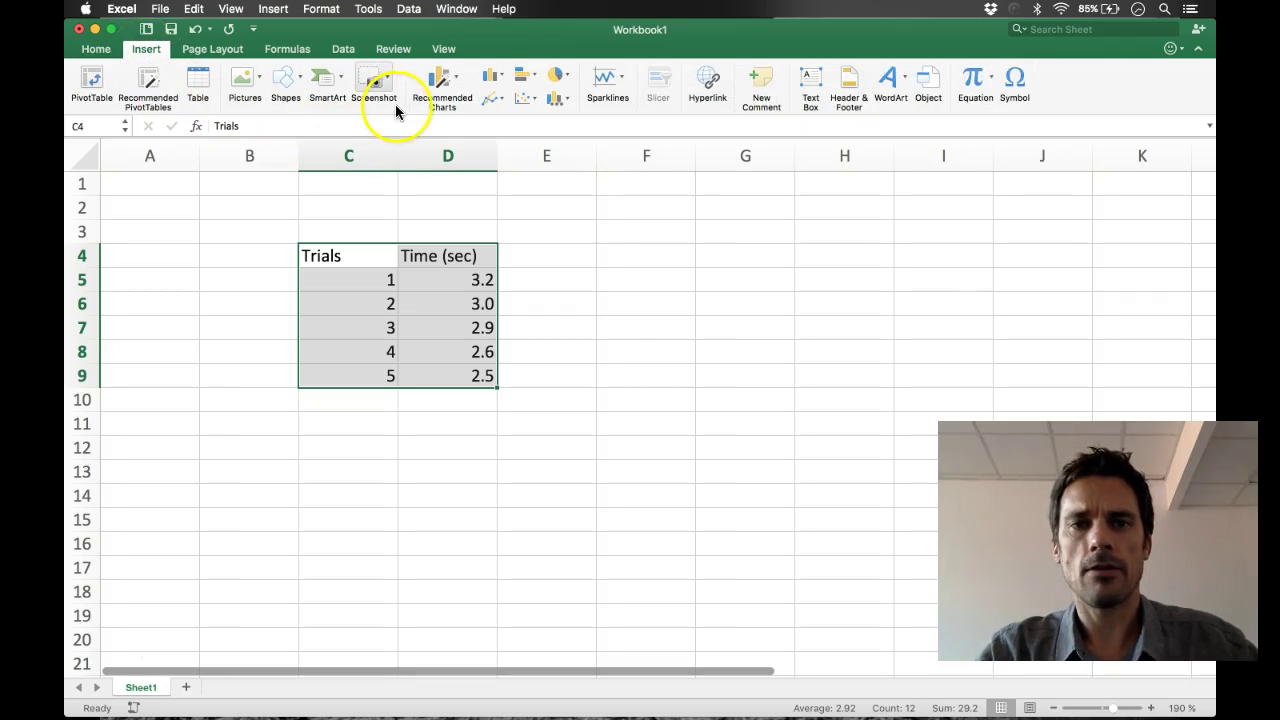
{"action": "left_click", "coordinate": [535, 100]}
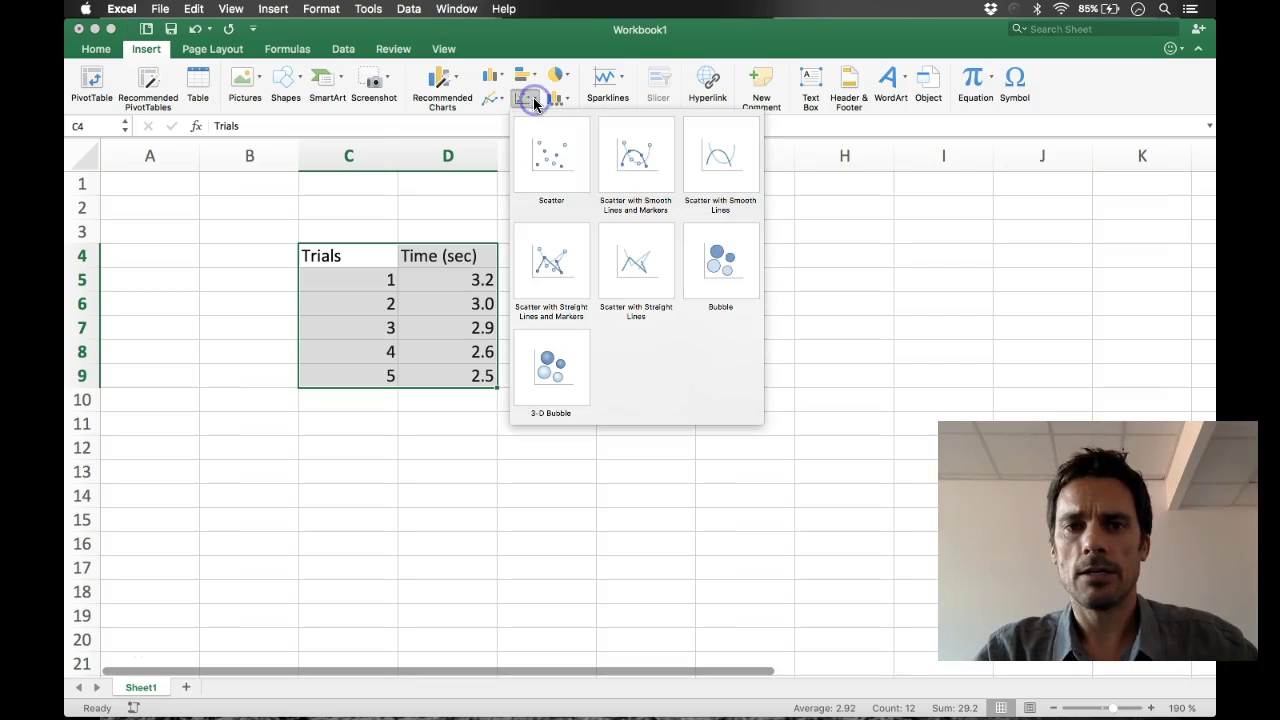
{"action": "left_click", "coordinate": [555, 163]}
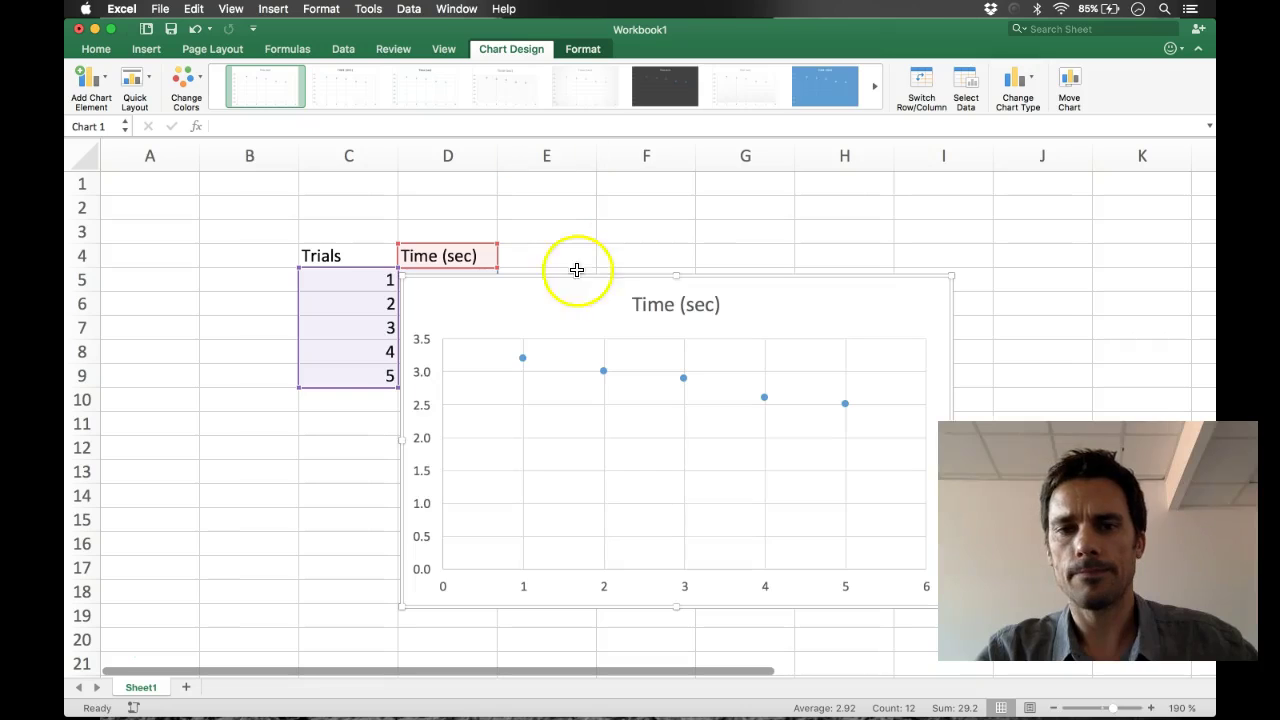
{"action": "left_click_drag", "start_coordinate": [543, 323], "coordinate": [637, 180]}
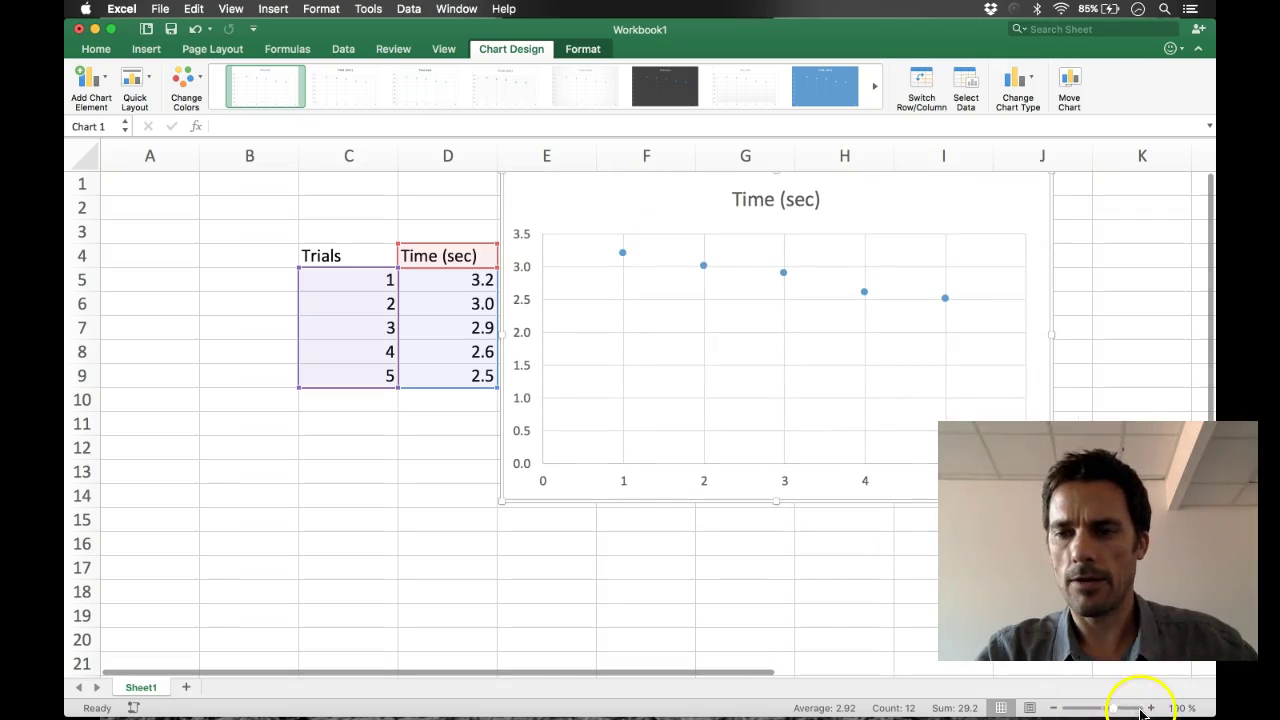
{"action": "left_click_drag", "start_coordinate": [1117, 709], "coordinate": [1114, 709]}
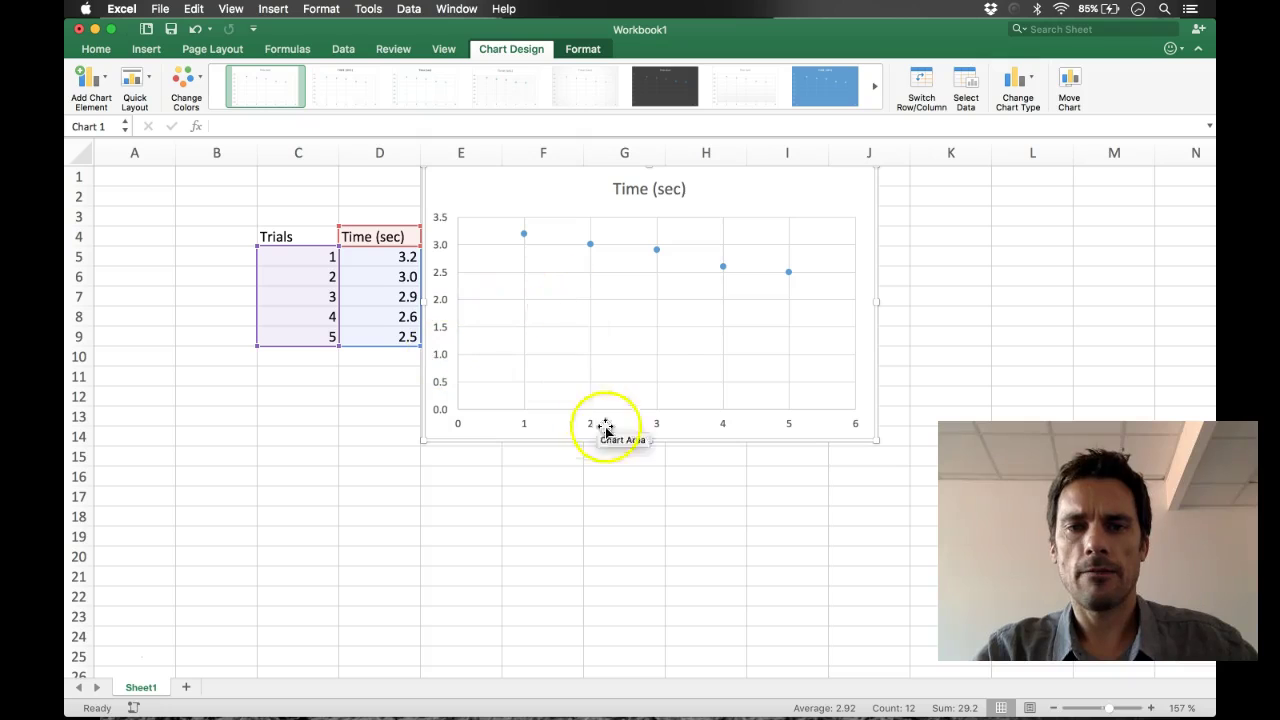
- Set the vertical axis Bounds Minimum to 2 so the axis runs from 2.0 to 3.4
{"action": "left_click", "coordinate": [442, 330]}
{"action": "double_click", "coordinate": [442, 330]}
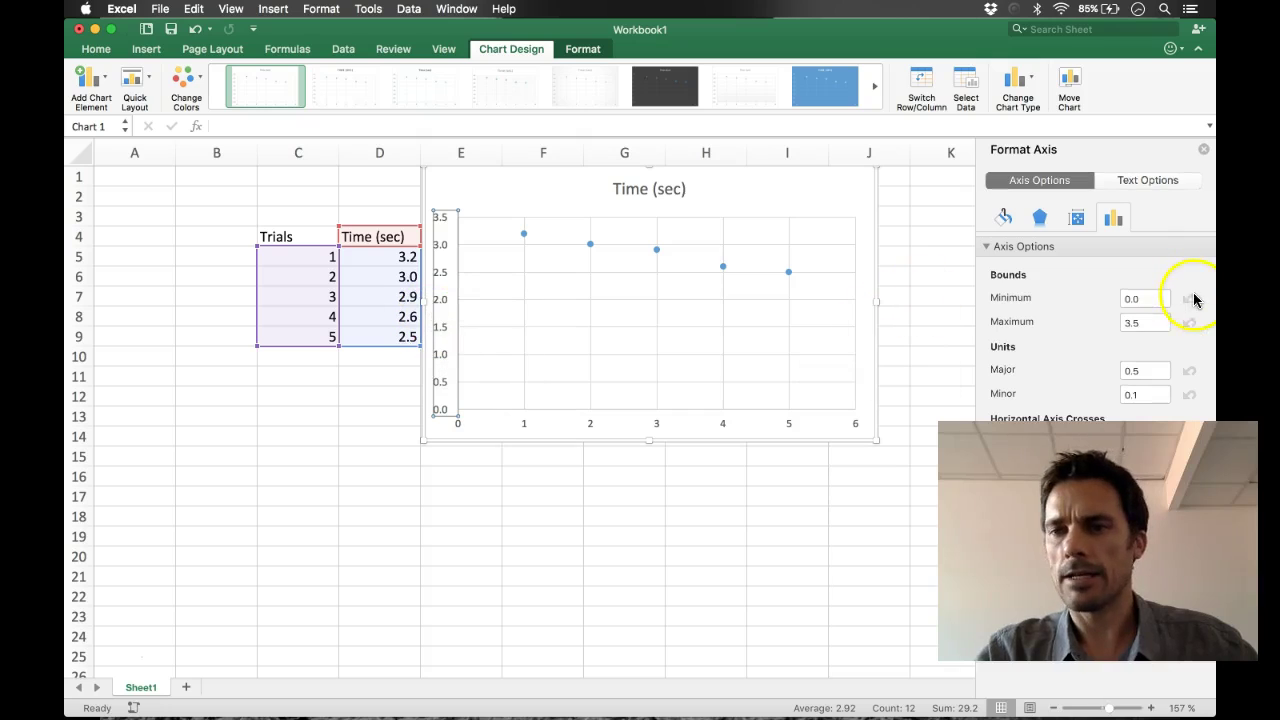
{"action": "left_click", "coordinate": [1145, 298]}
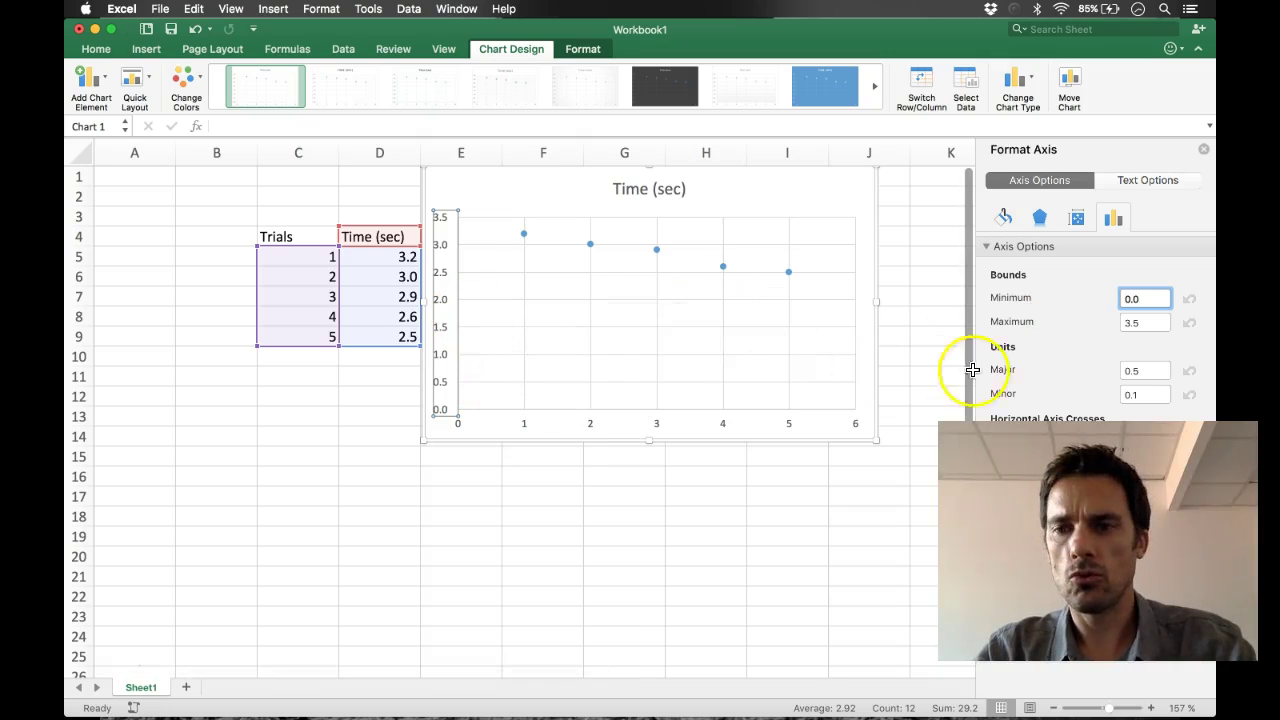
{"action": "left_click", "coordinate": [1142, 298]}
{"action": "left_click_drag", "start_coordinate": [1142, 298], "coordinate": [1106, 297]}
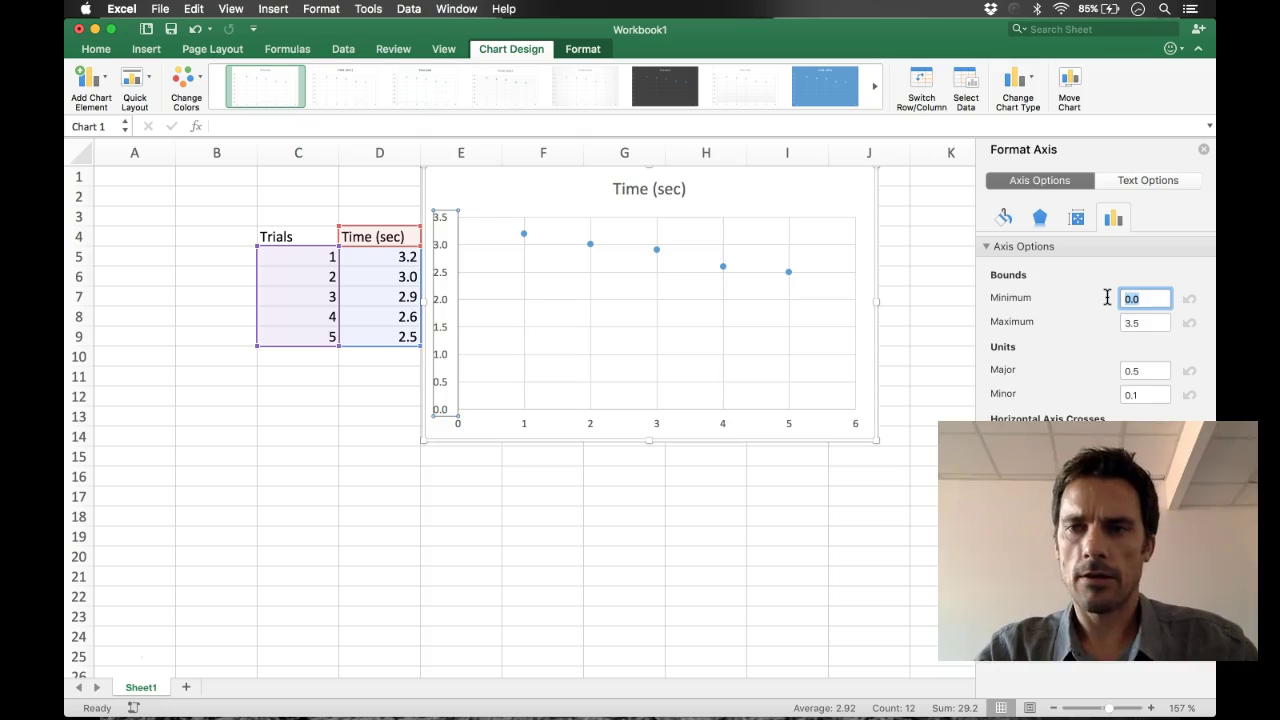
{"action": "type", "text": "2"}
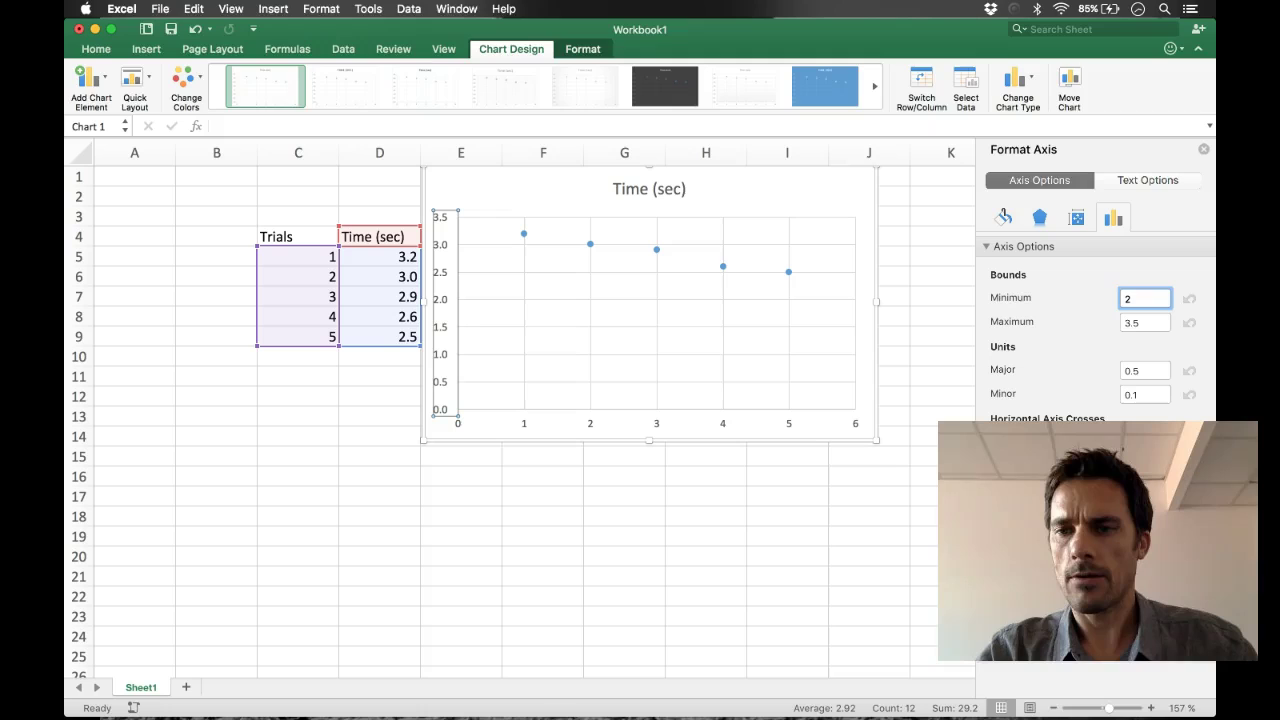
{"action": "left_click_drag", "start_coordinate": [1098, 541], "coordinate": [848, 655]}
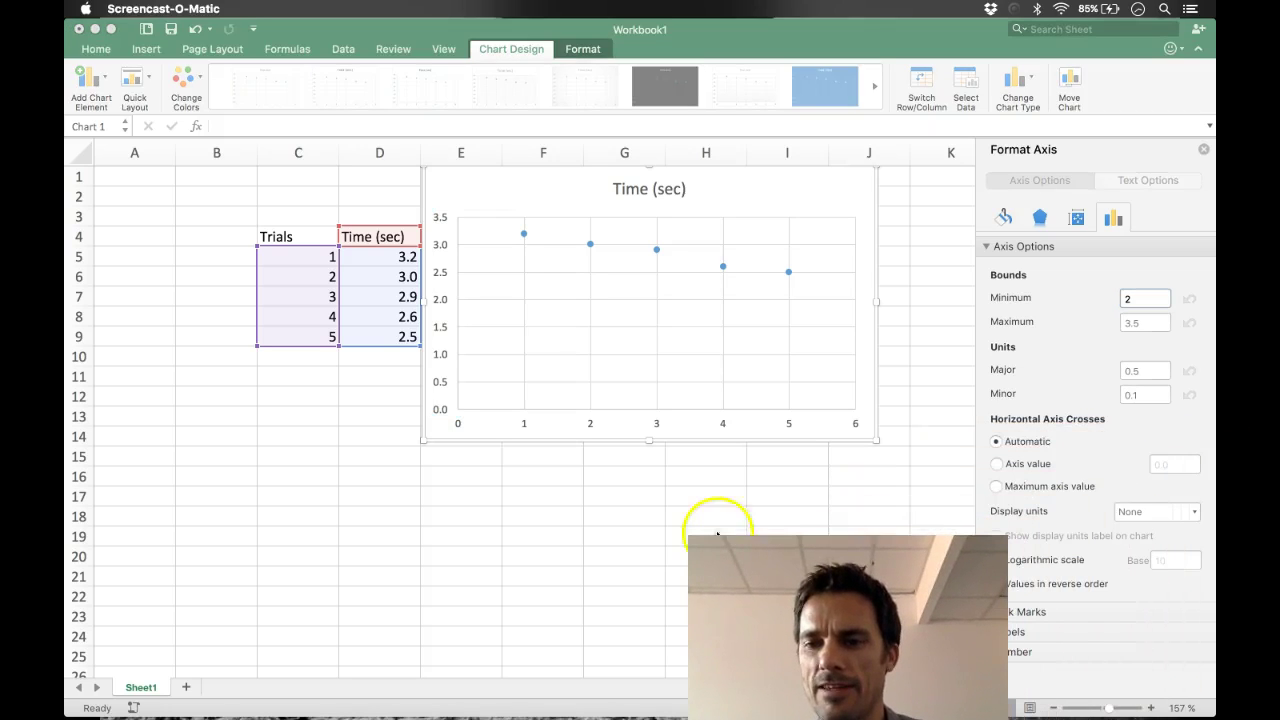
{"action": "left_click", "coordinate": [1158, 296]}
{"action": "key", "text": "Return"}
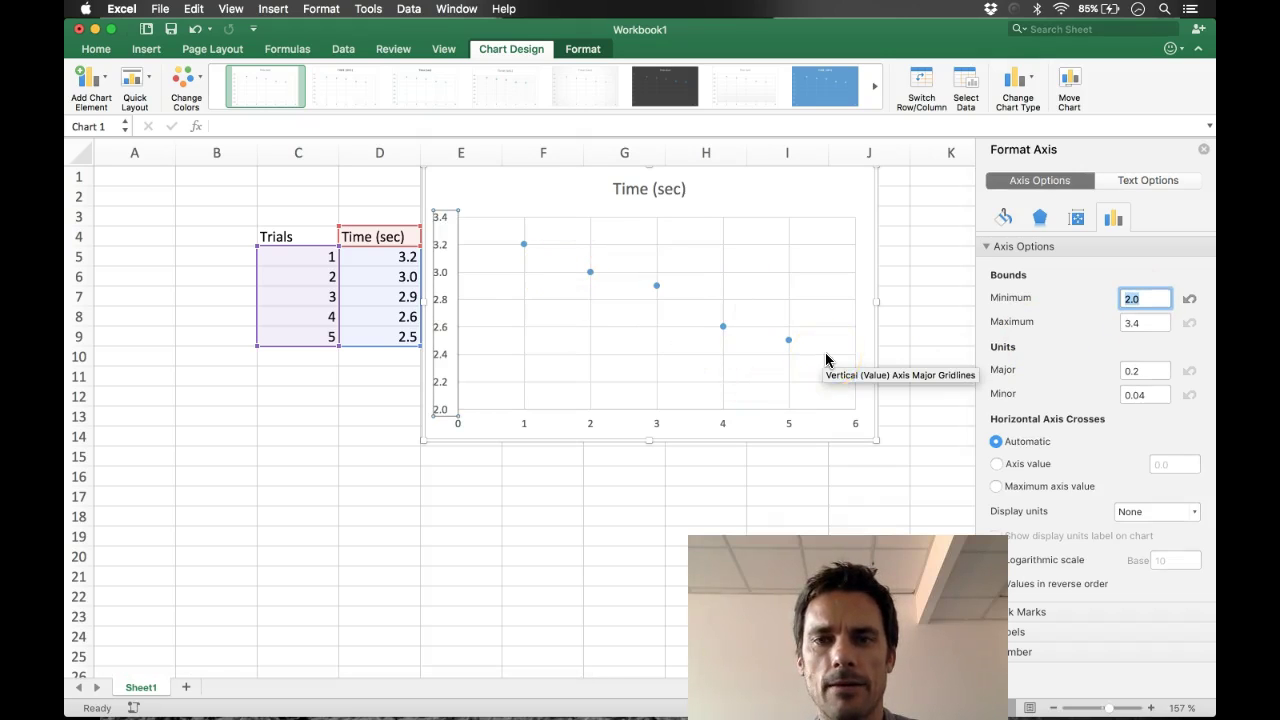
- Add a placeholder title to the chart's horizontal axis
{"action": "left_click", "coordinate": [104, 98]}
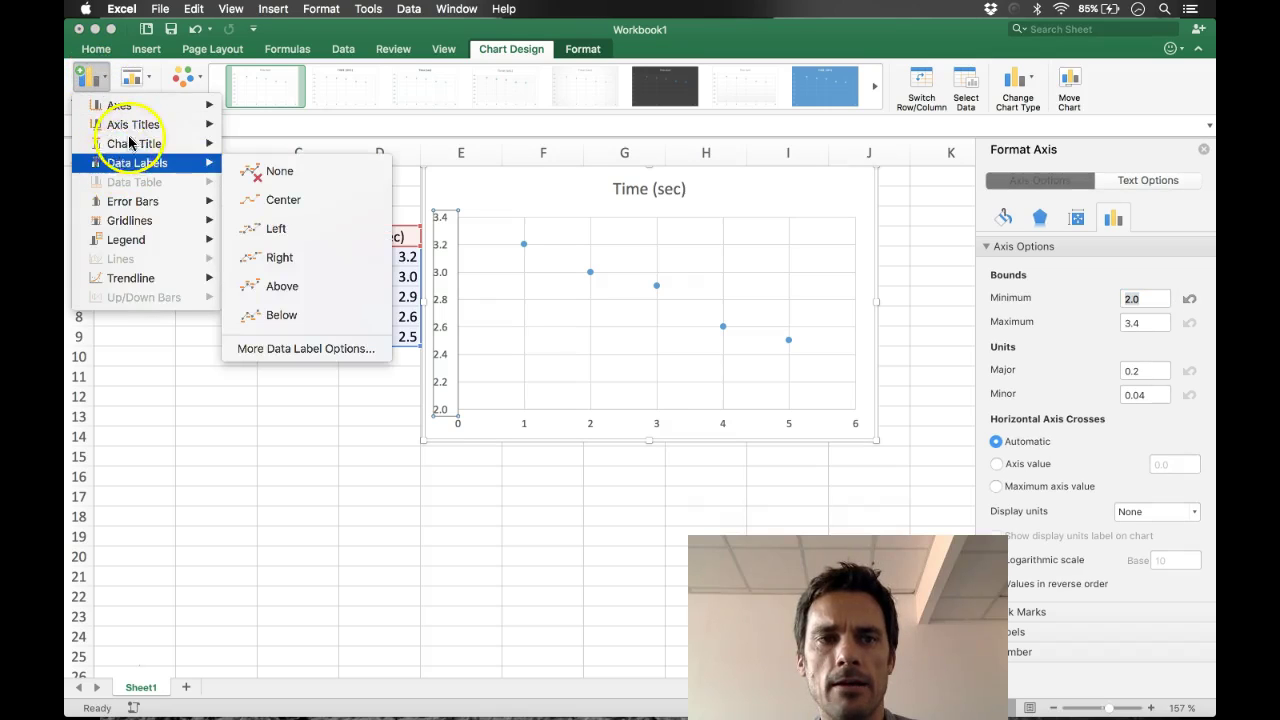
{"action": "mouse_move", "coordinate": [151, 124]}
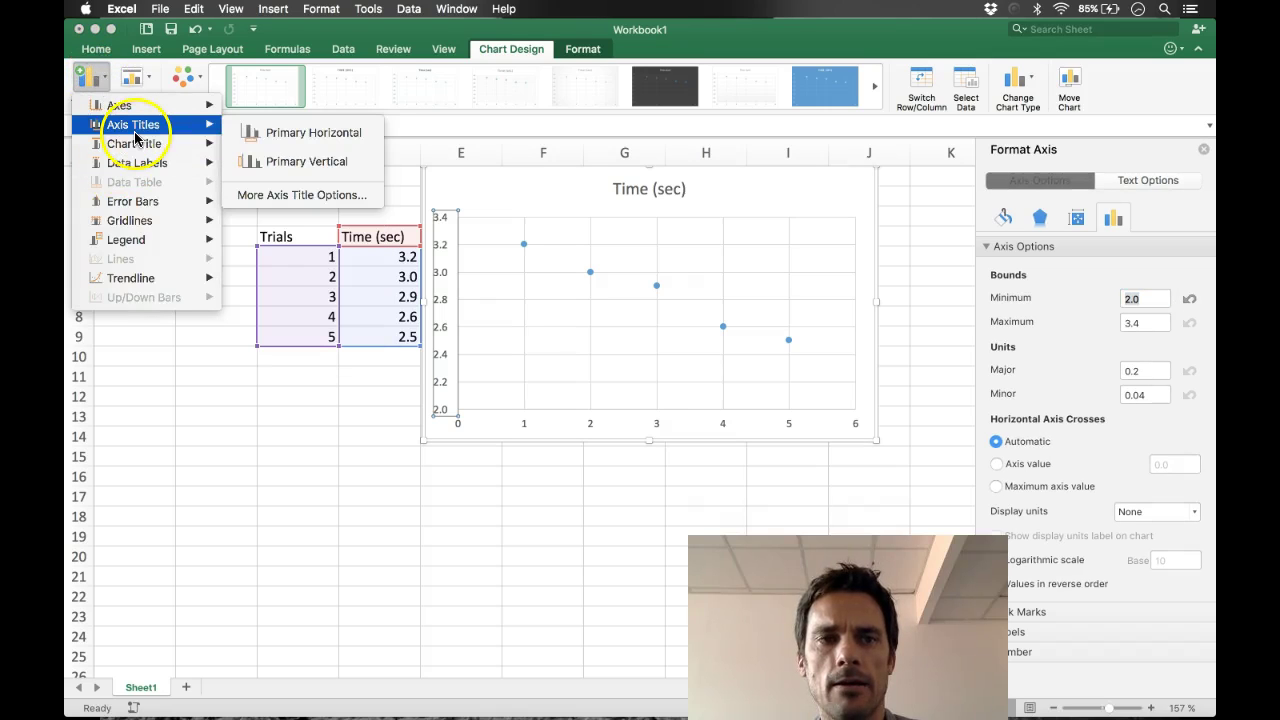
{"action": "left_click", "coordinate": [266, 136]}
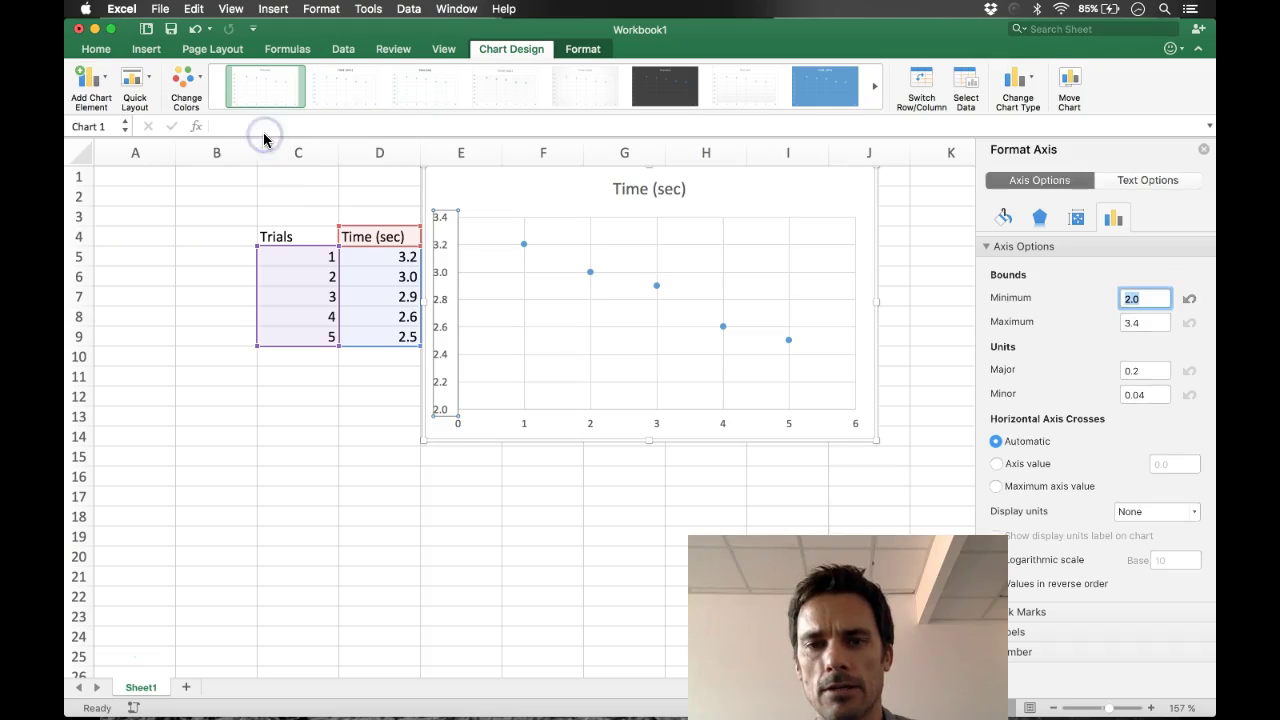
- Add a placeholder title to the chart's primary vertical axis
{"action": "left_click", "coordinate": [92, 82]}
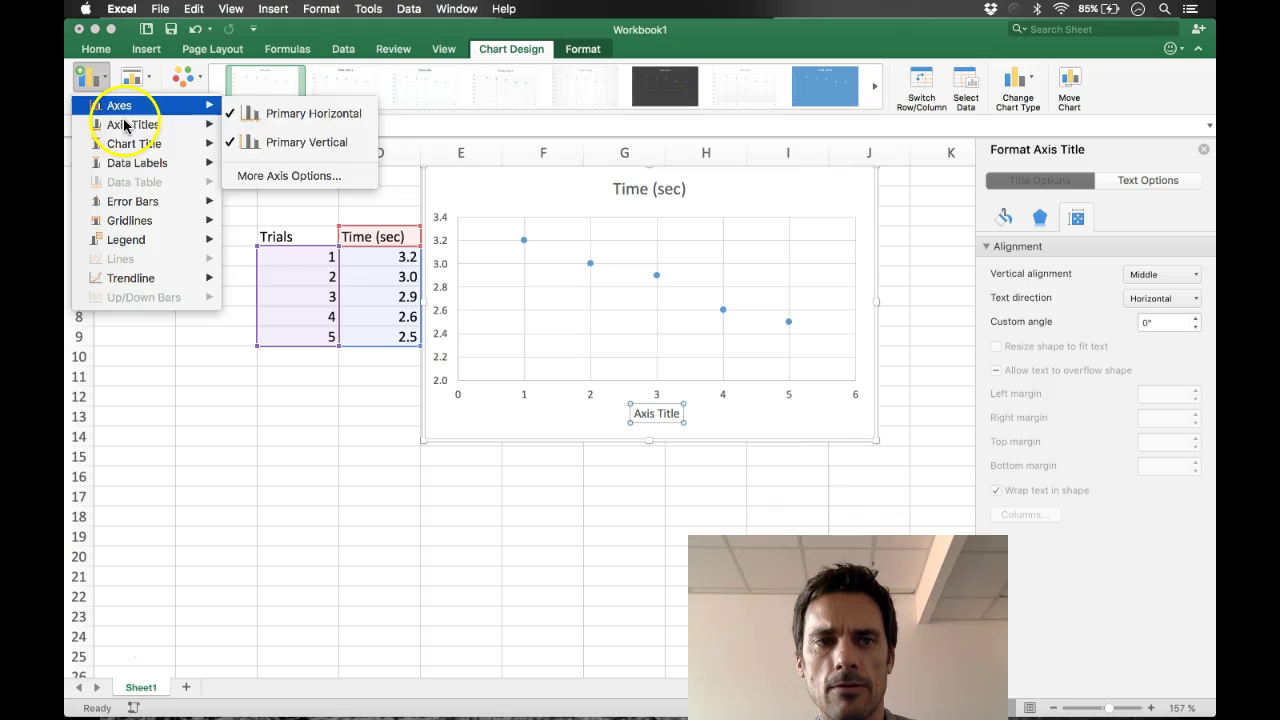
{"action": "left_click", "coordinate": [127, 121]}
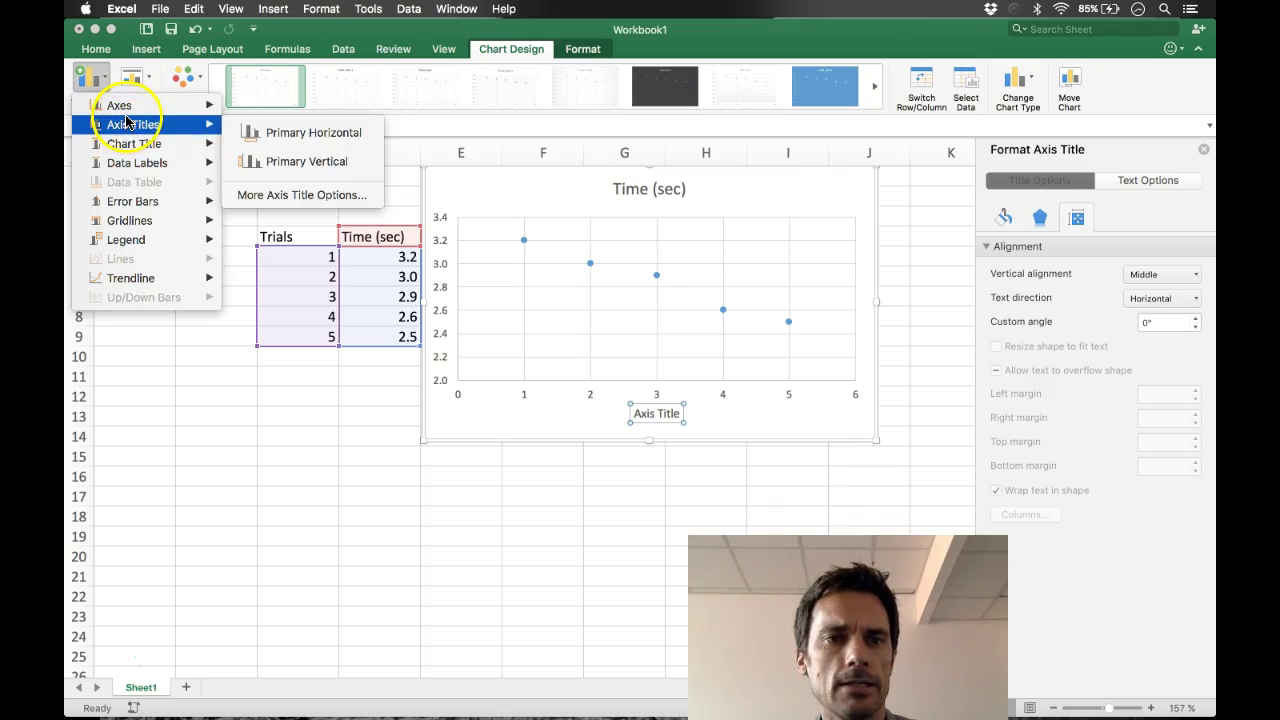
{"action": "mouse_move", "coordinate": [125, 111]}
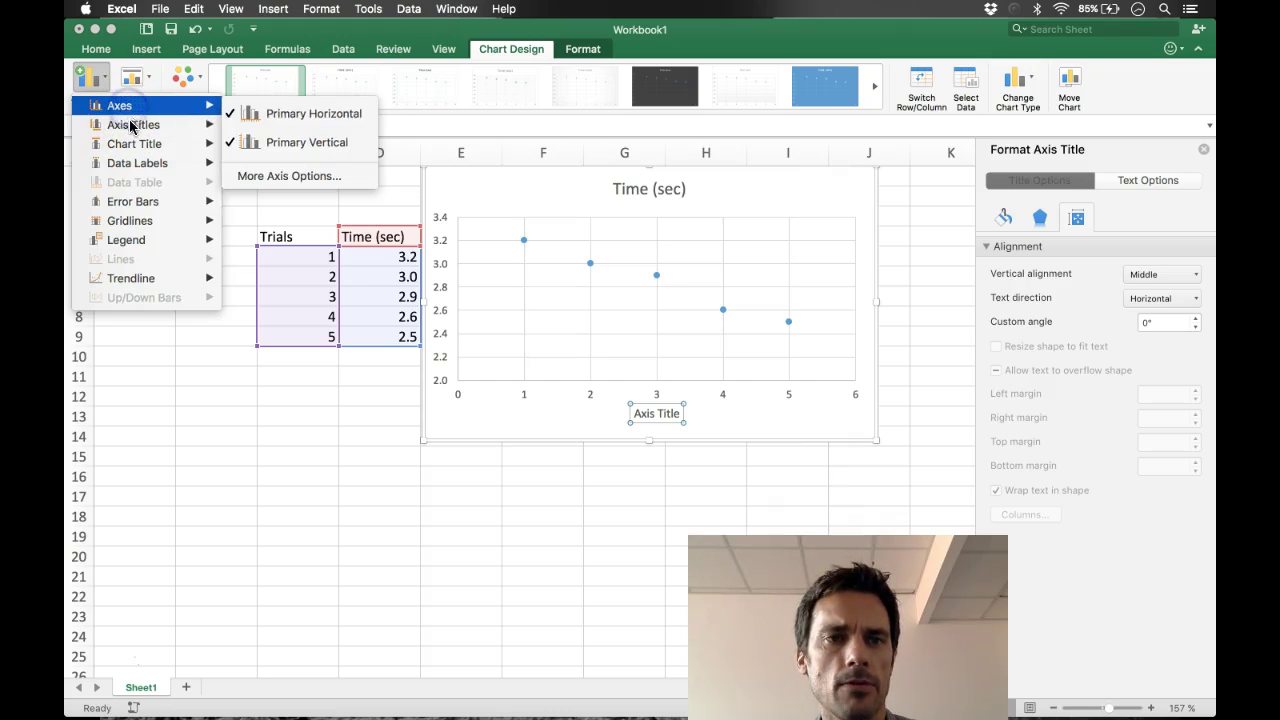
{"action": "left_click", "coordinate": [252, 161]}
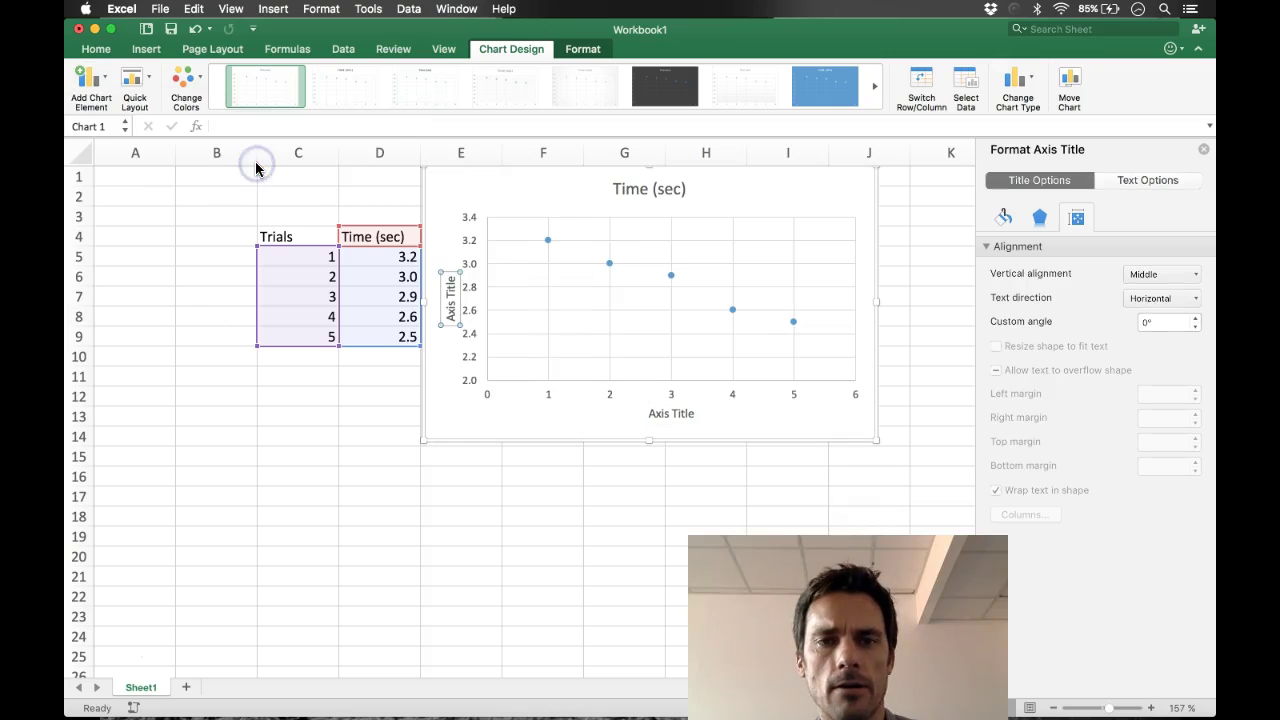
- Replace the word Time in the chart title with placeholder text
{"action": "left_click", "coordinate": [644, 189]}
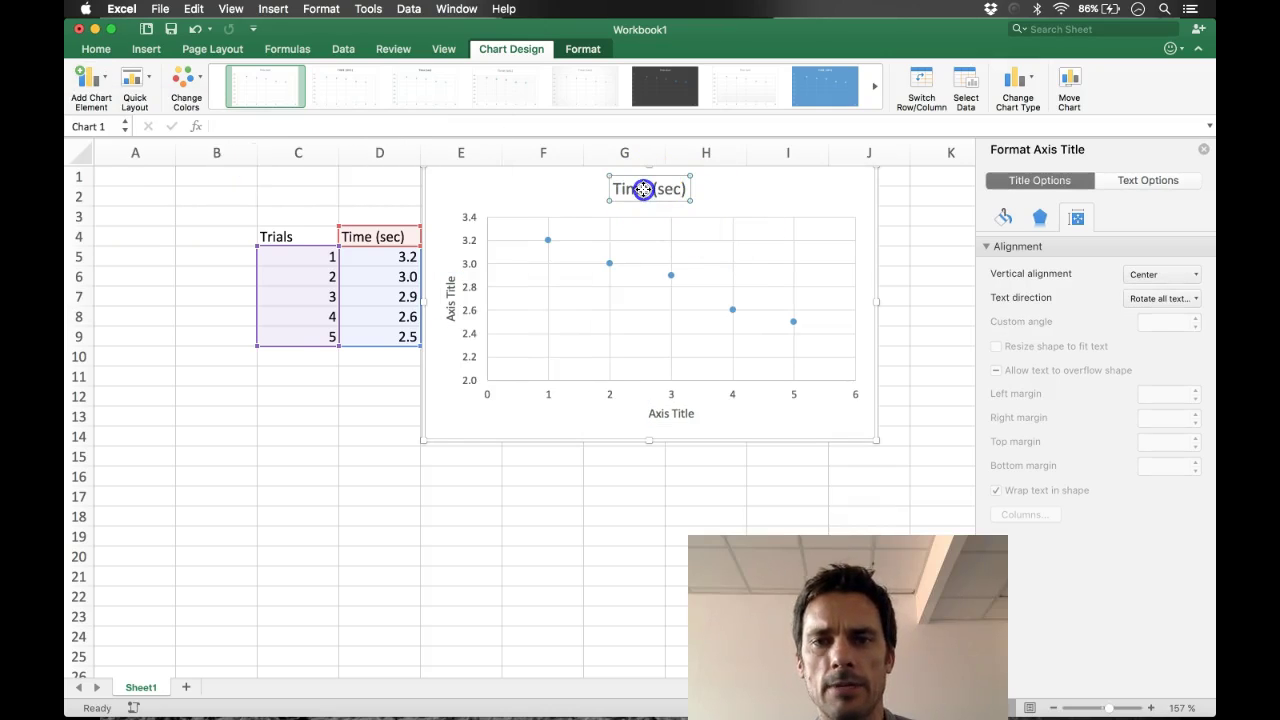
{"action": "double_click", "coordinate": [644, 189]}
{"action": "type", "text": "askdfl;kajsflkjasdl"}
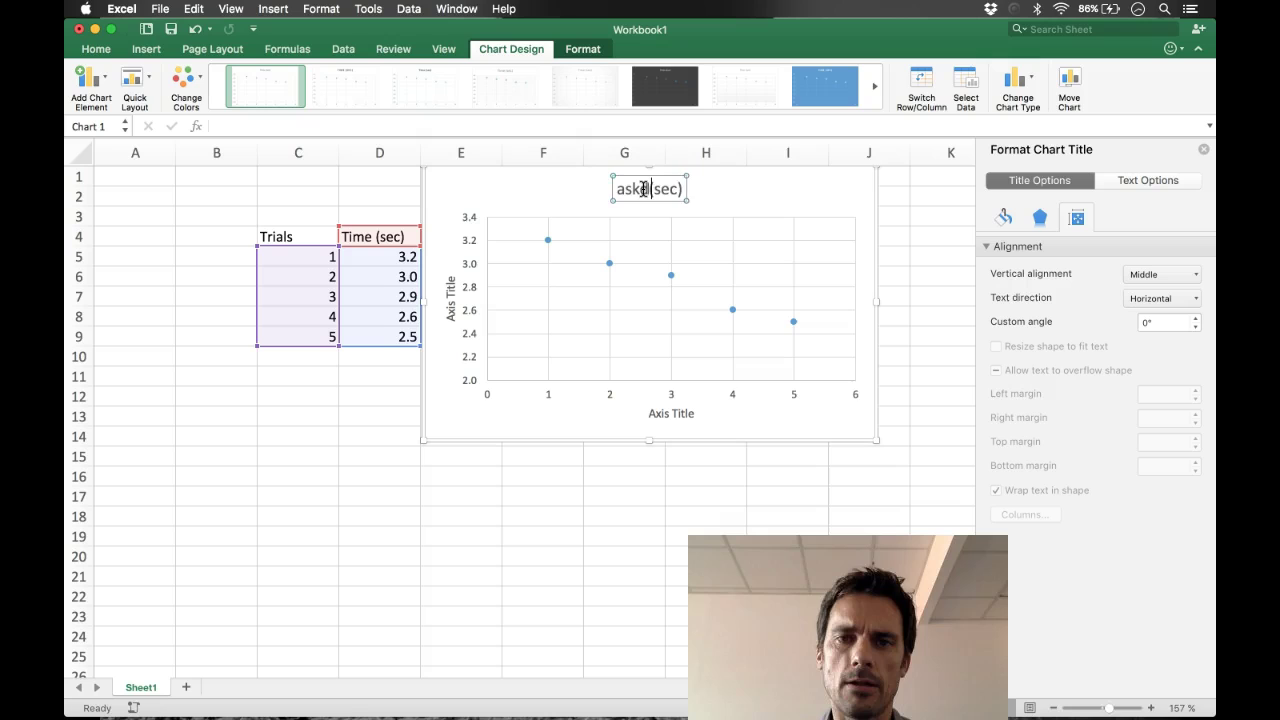
{"action": "type", "text": ";kfja;lsdkjf;laksdjf;alsd"}
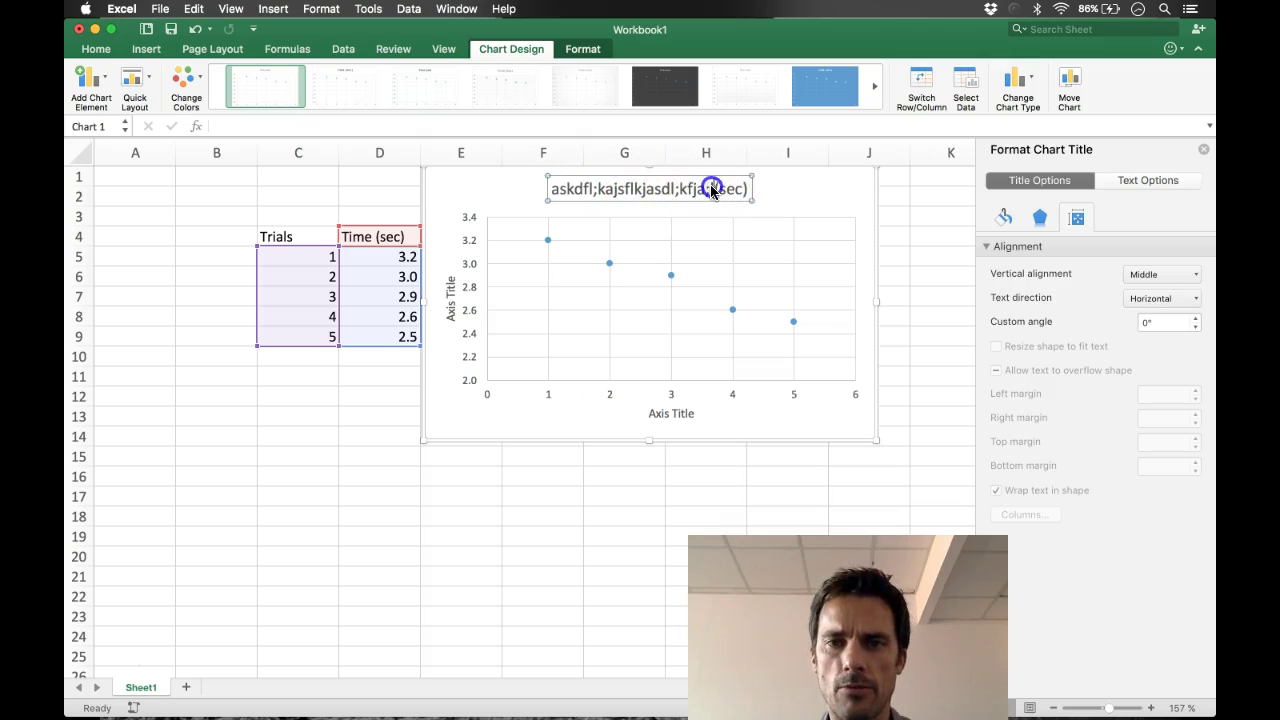
{"action": "type", "text": "kfj;lkadsj"}
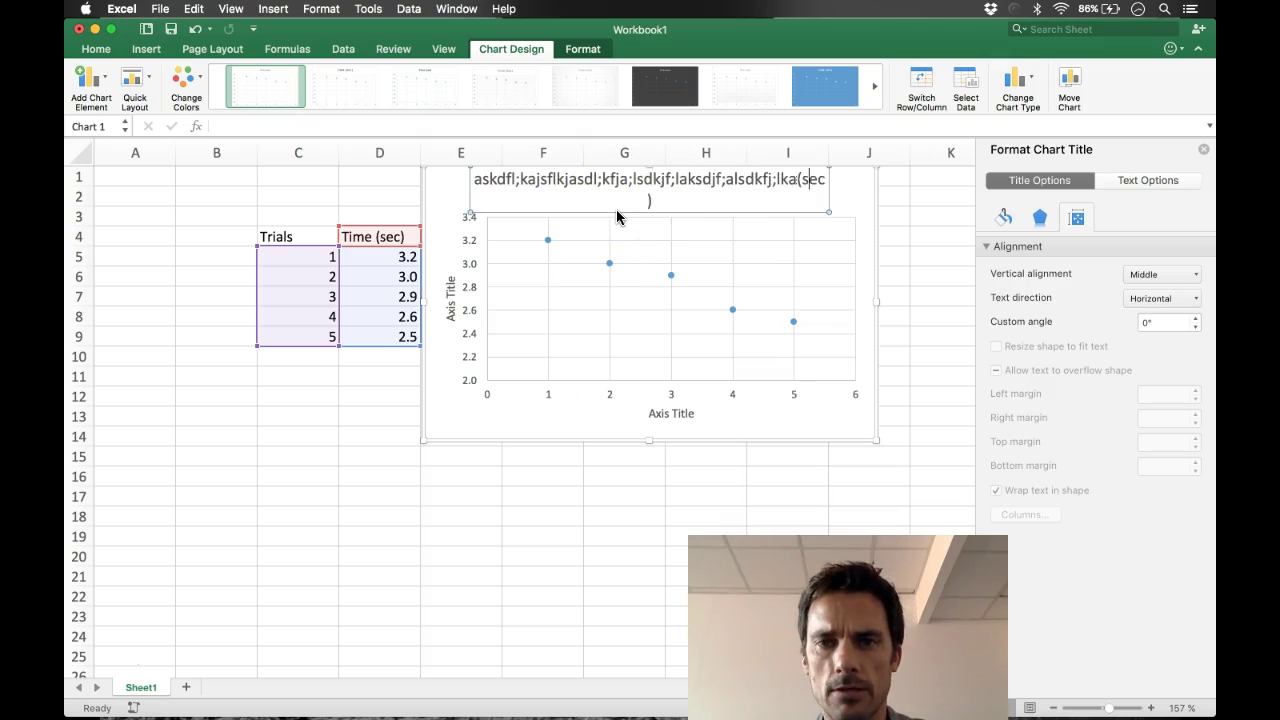
- Change the horizontal axis title to Trials
{"action": "left_click", "coordinate": [666, 413]}
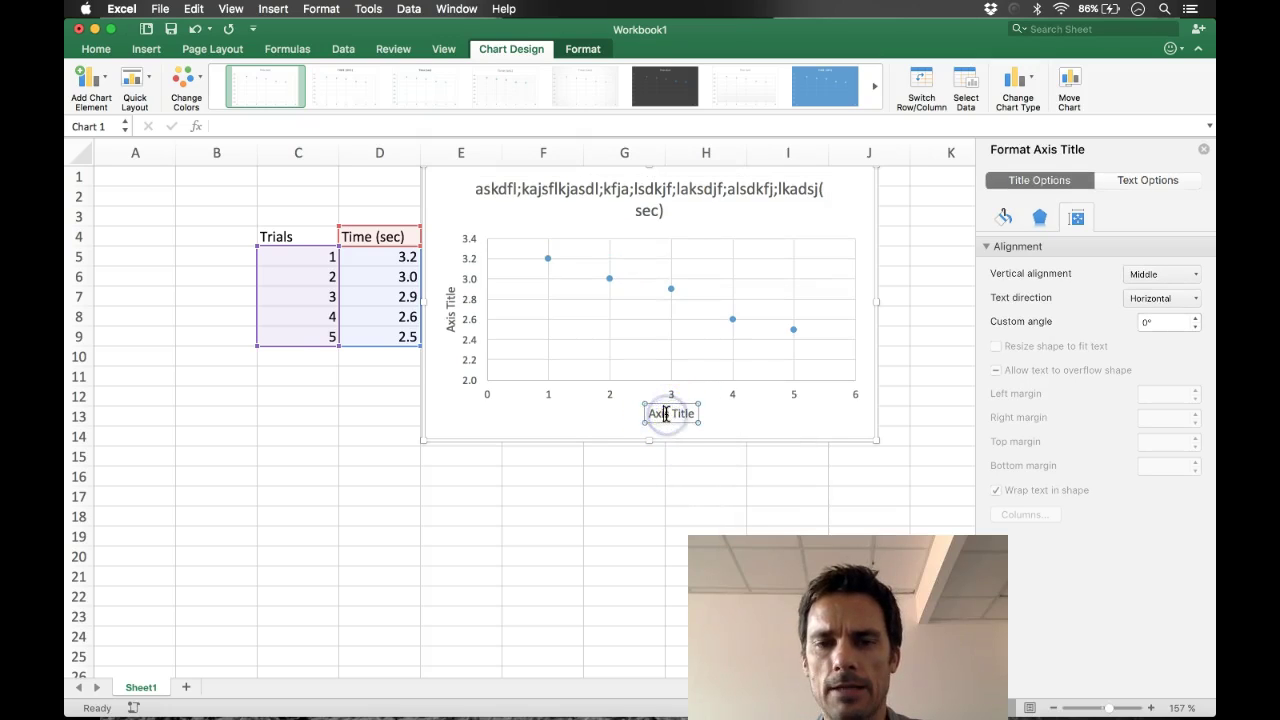
{"action": "left_click", "coordinate": [650, 413]}
{"action": "left_click", "coordinate": [710, 415]}
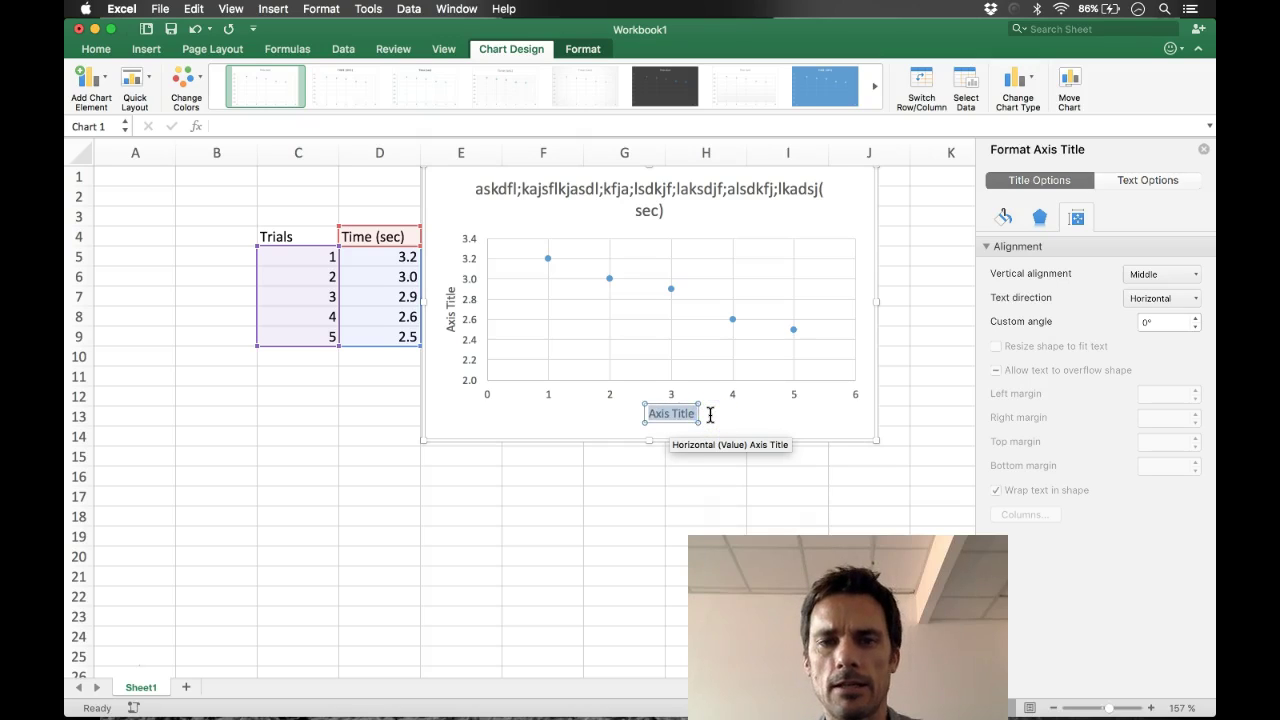
{"action": "type", "text": "Trial"}
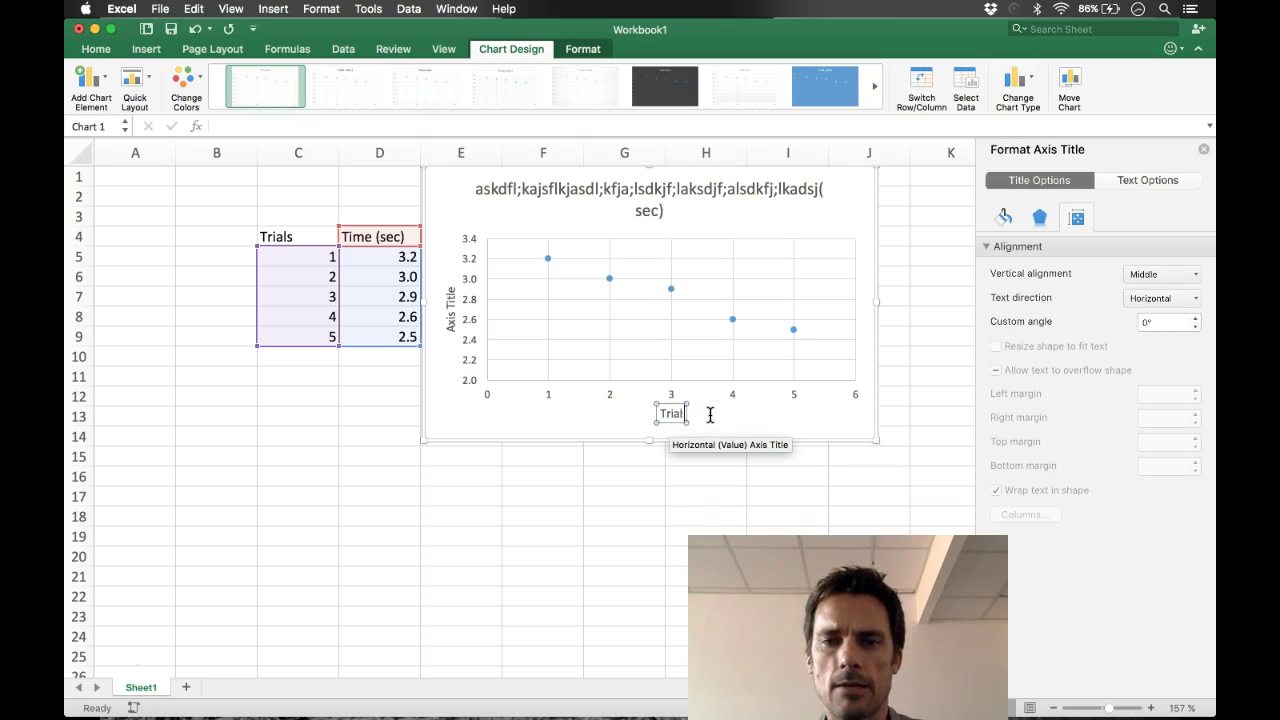
{"action": "type", "text": "s"}
- Change the vertical axis title to Time (sec)
{"action": "left_click", "coordinate": [450, 322]}
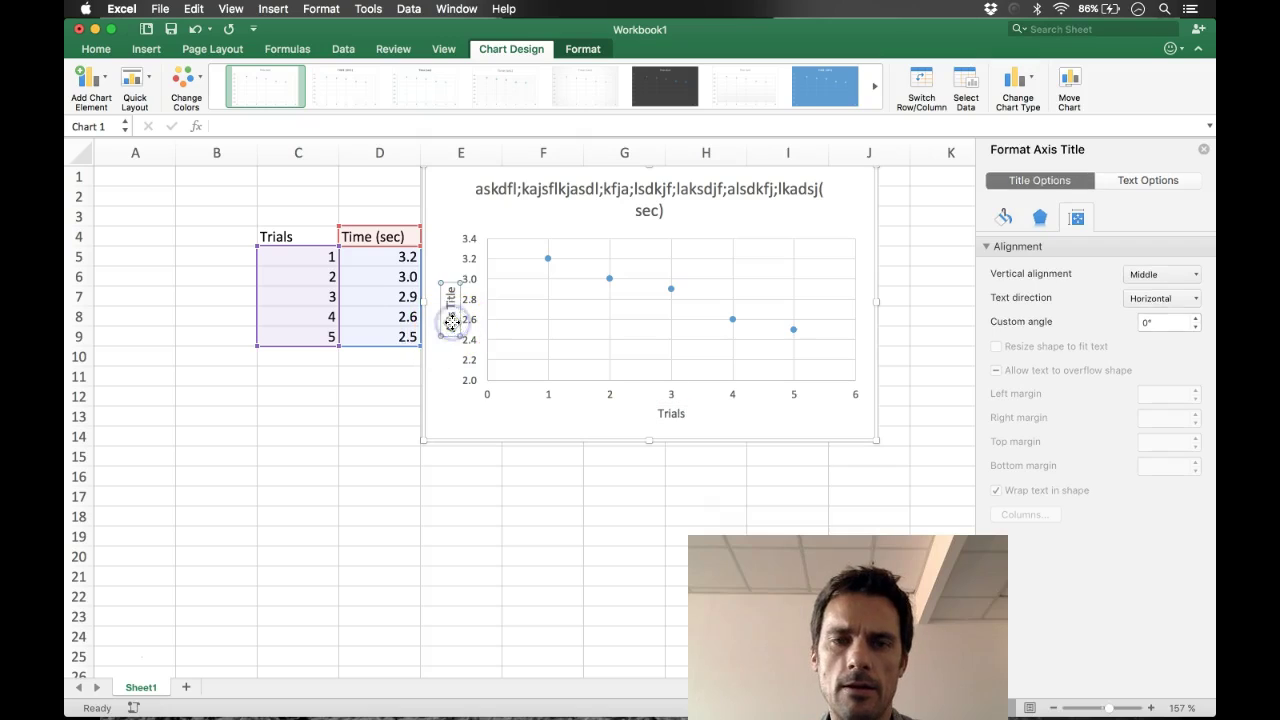
{"action": "left_click", "coordinate": [451, 285]}
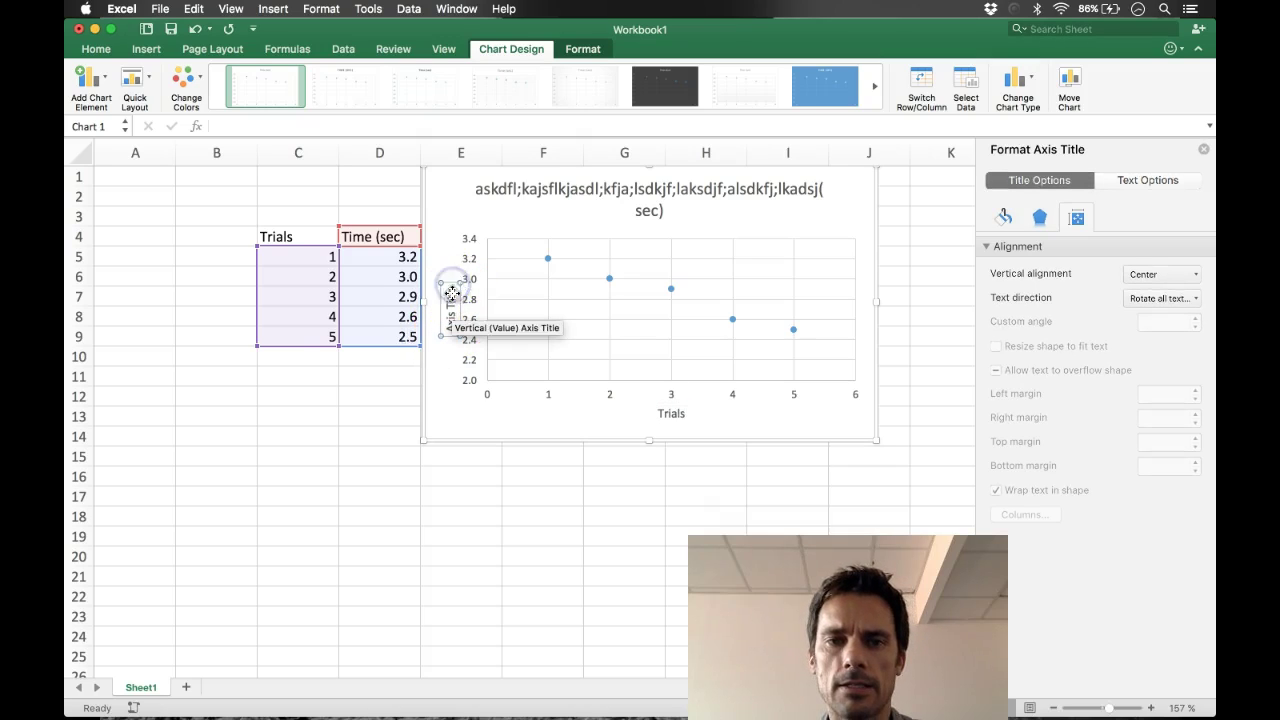
{"action": "triple_click", "coordinate": [451, 296]}
{"action": "type", "text": "T"}
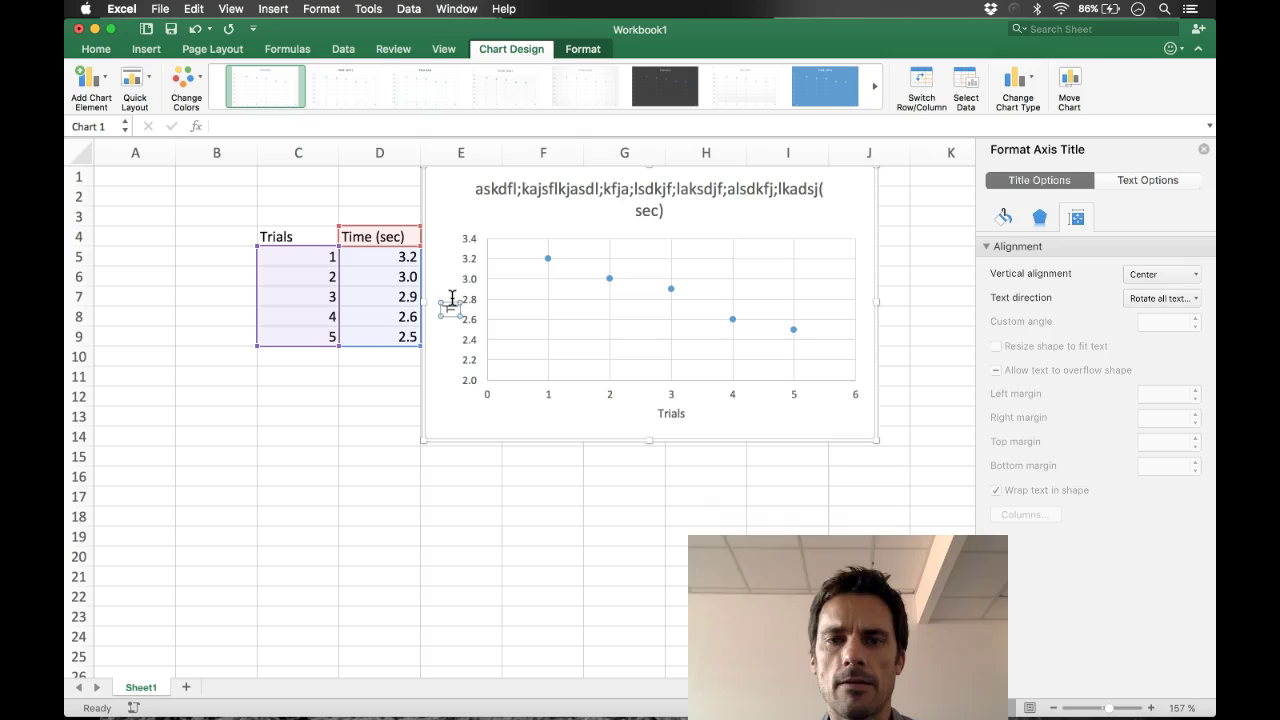
{"action": "type", "text": "ime (sec"}
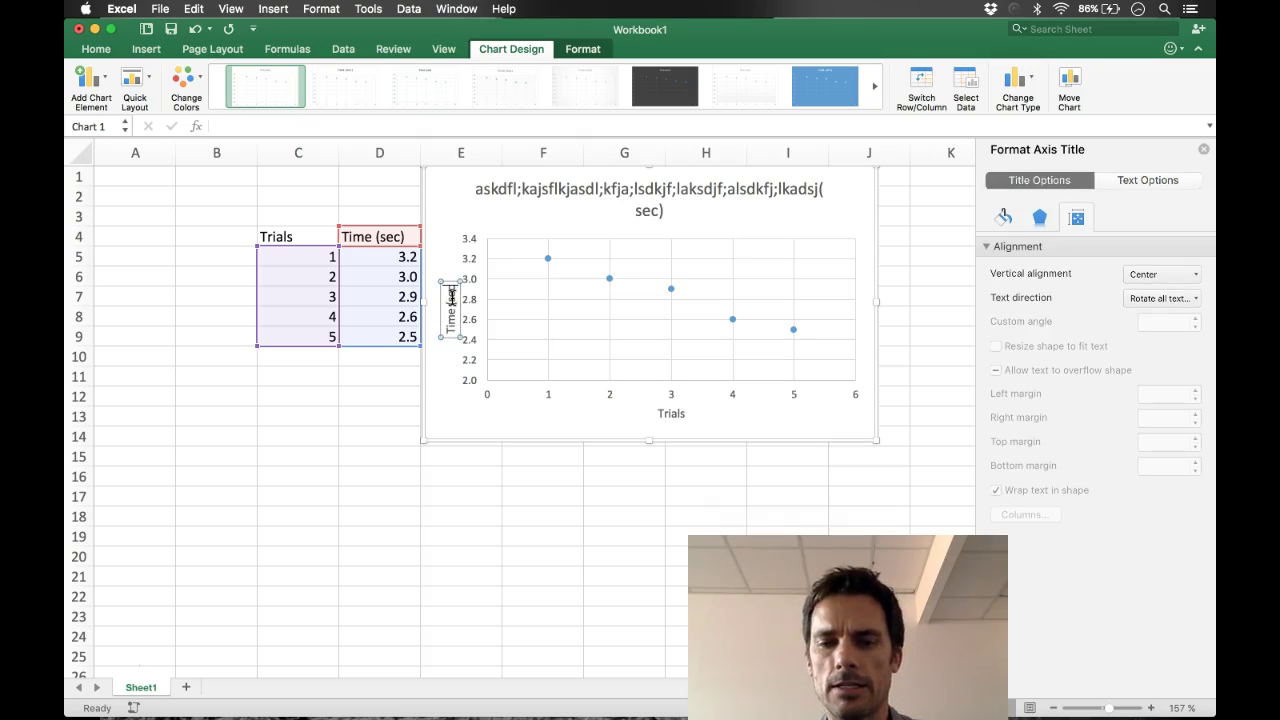
{"action": "left_click", "coordinate": [565, 333]}
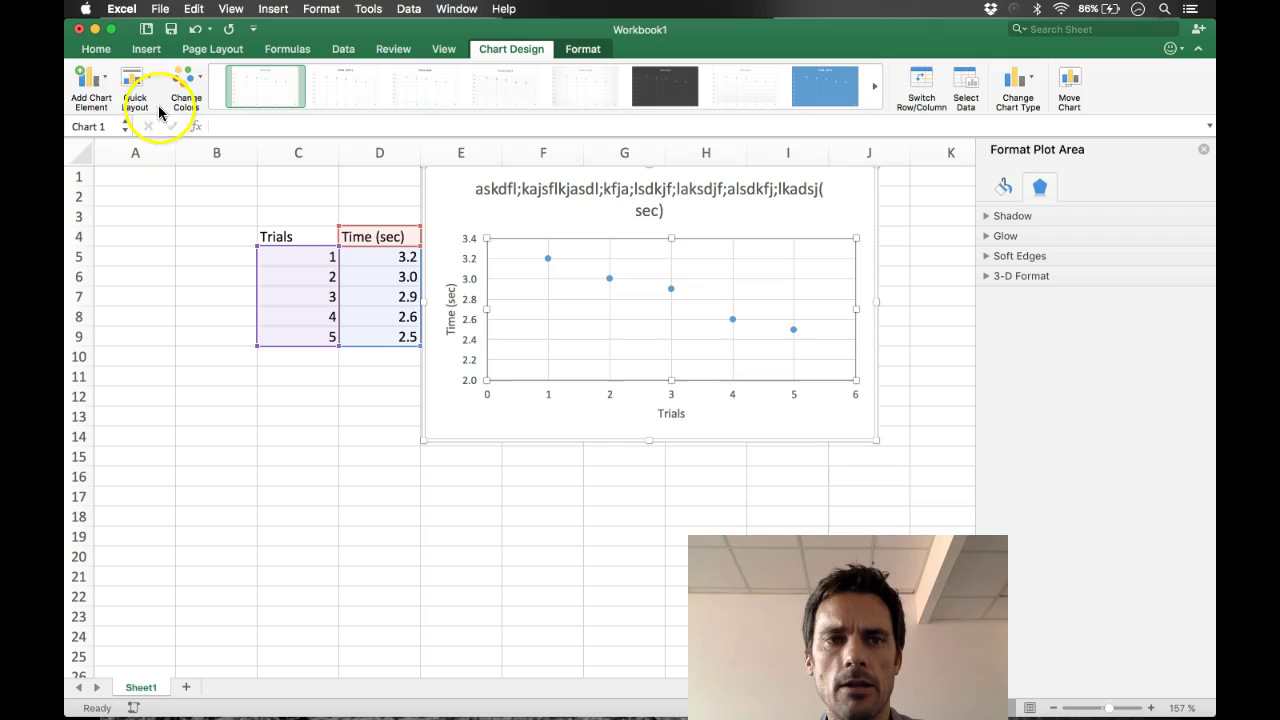
- Add a Linear trendline through the five time points, then deselect the chart
{"action": "left_click", "coordinate": [98, 82]}
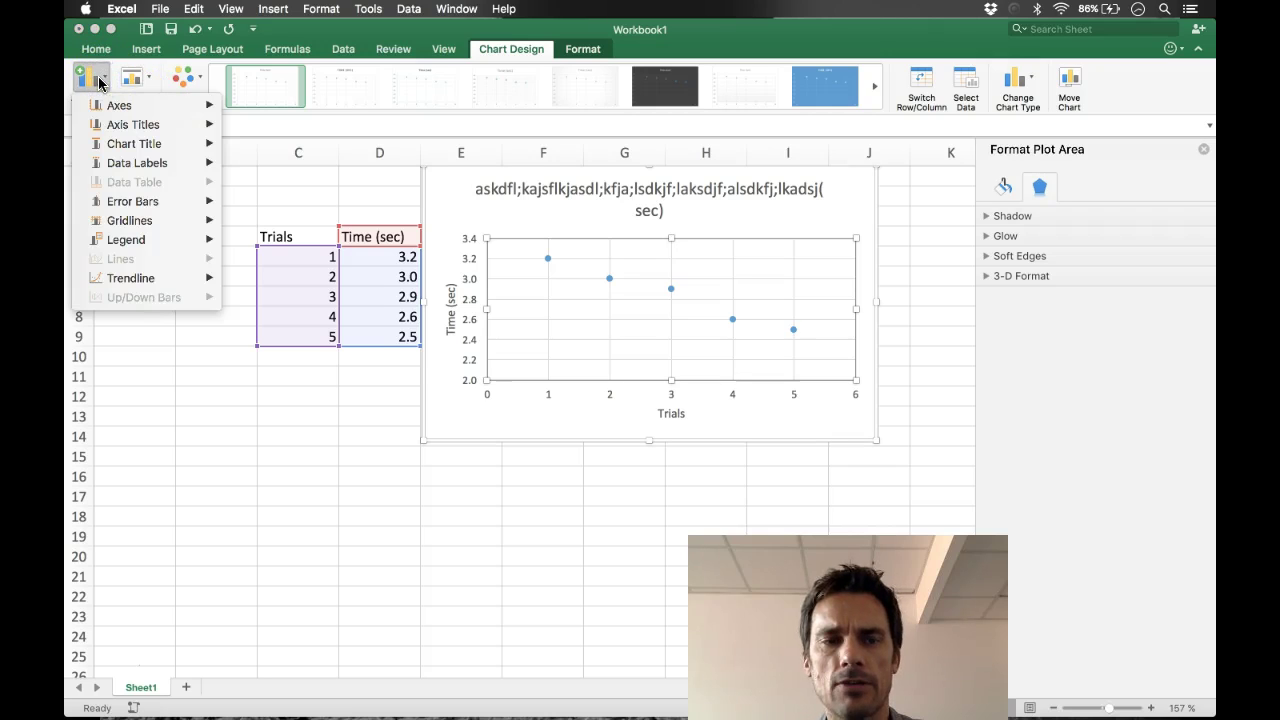
{"action": "mouse_move", "coordinate": [150, 282]}
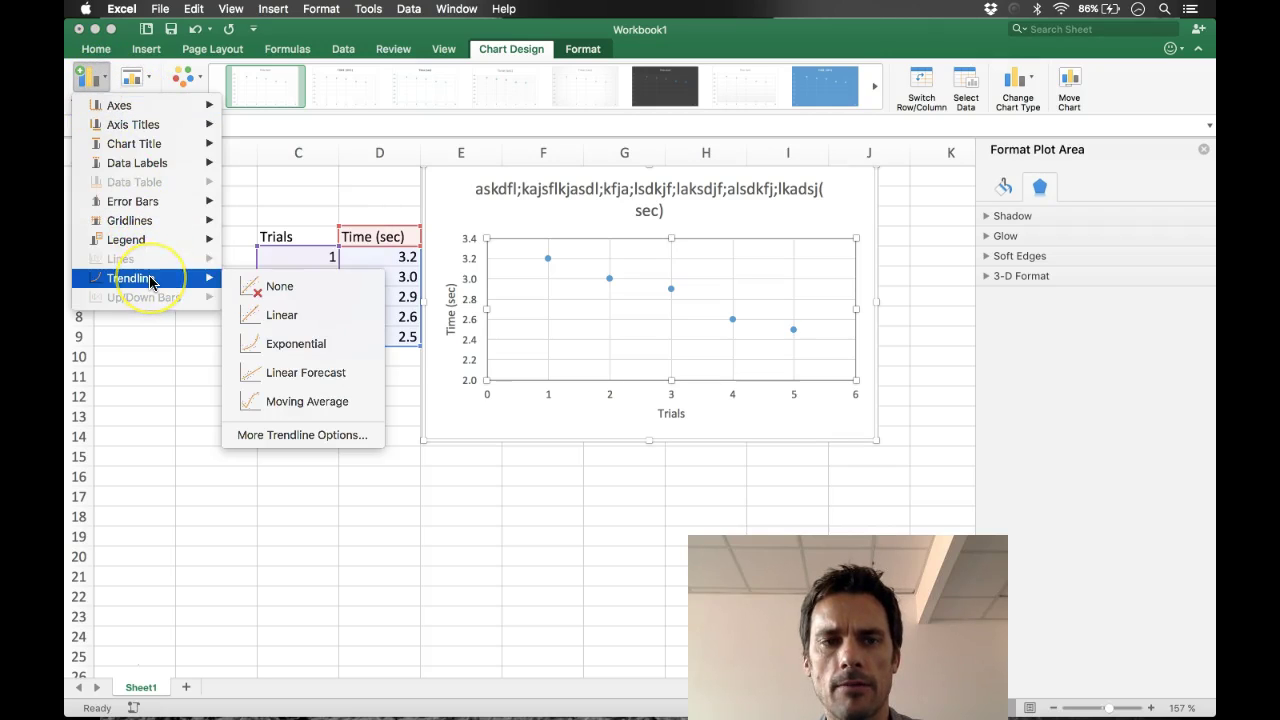
{"action": "left_click", "coordinate": [287, 316]}
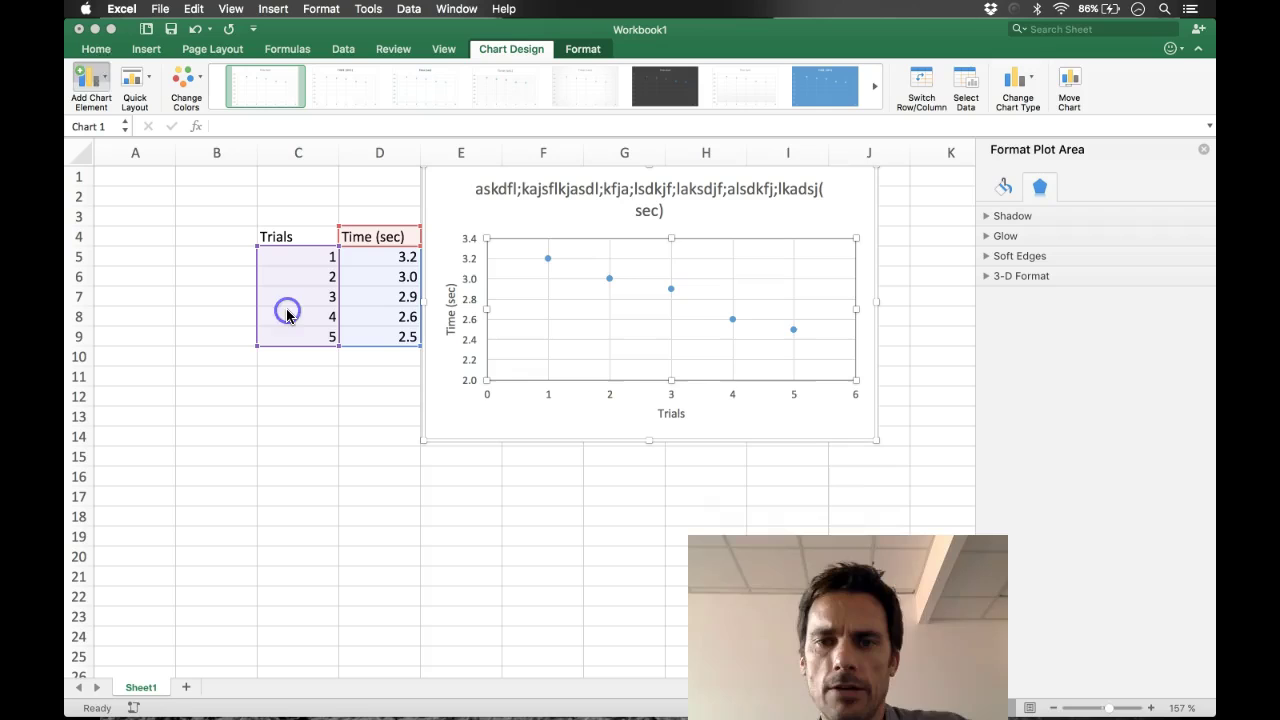
{"action": "left_click", "coordinate": [349, 467]}
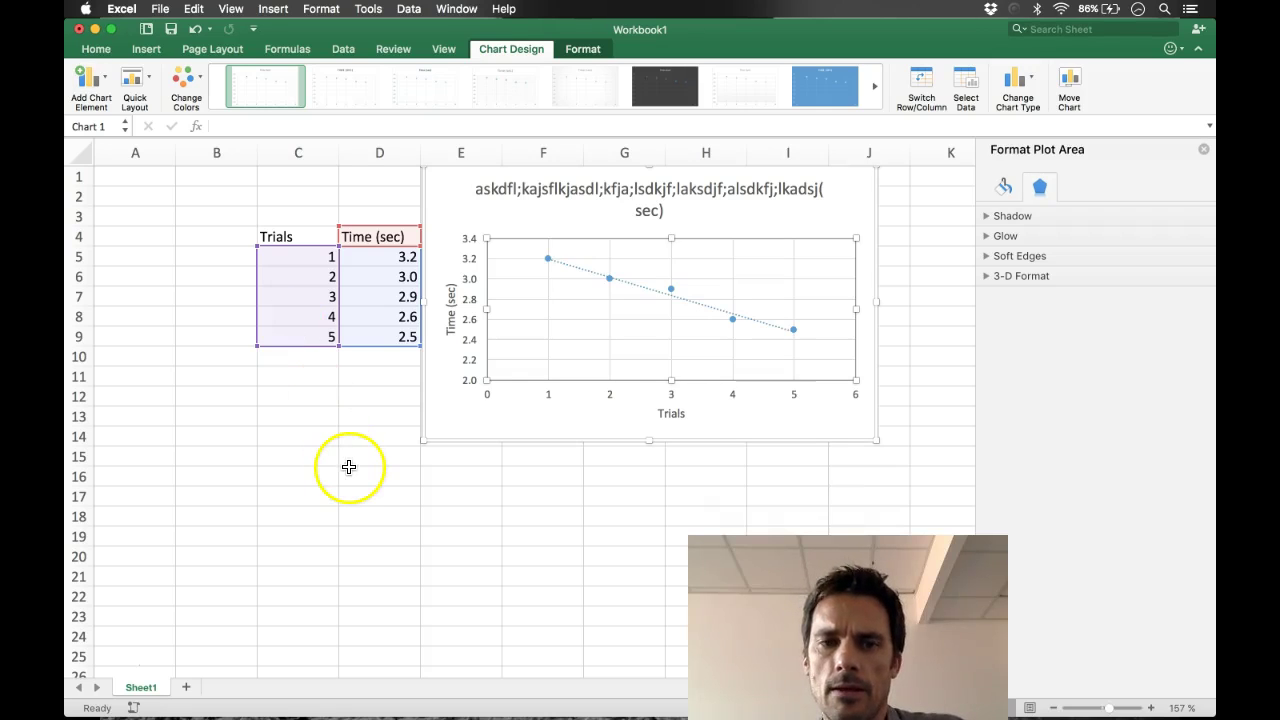
{"action": "left_click", "coordinate": [349, 467]}
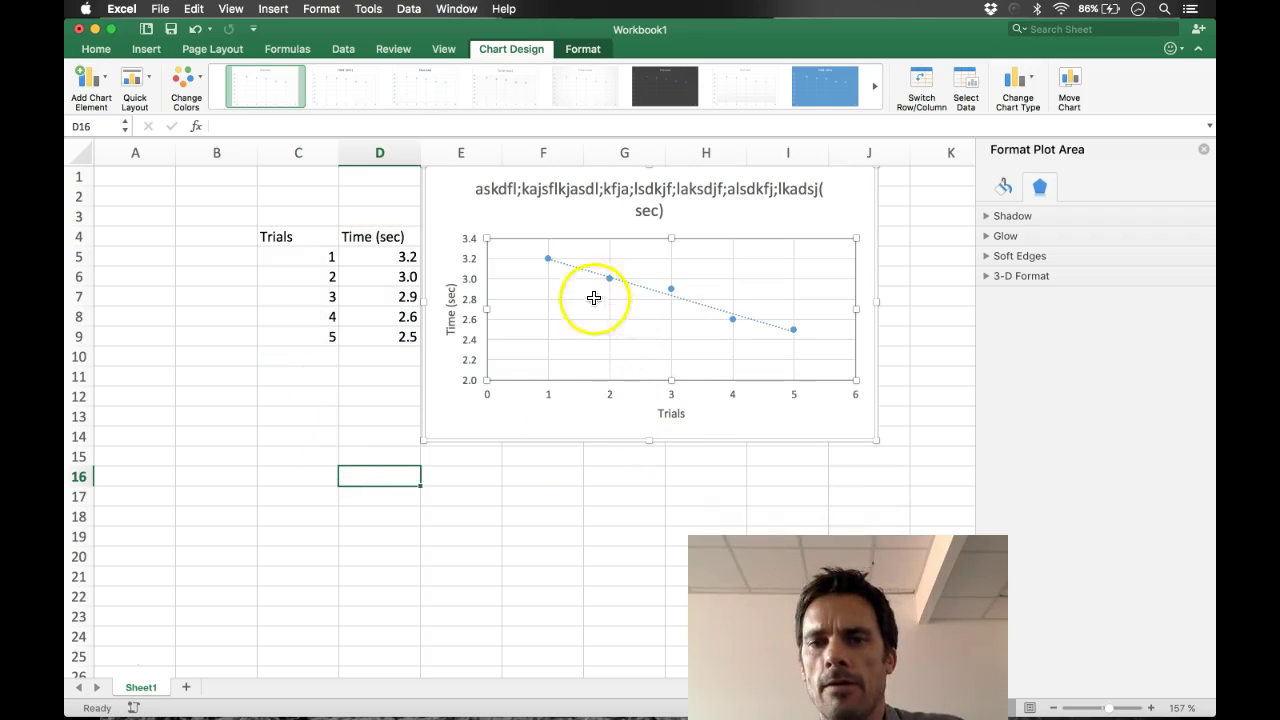
{"action": "left_click", "coordinate": [420, 522]}
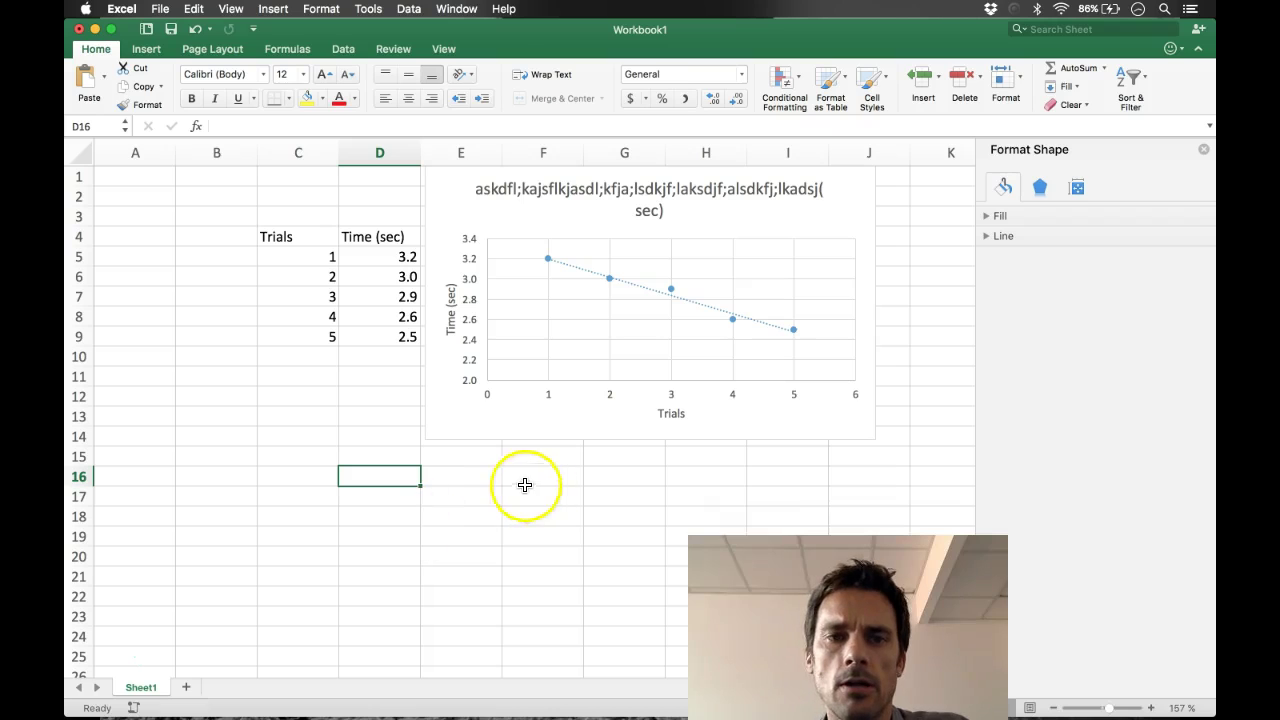